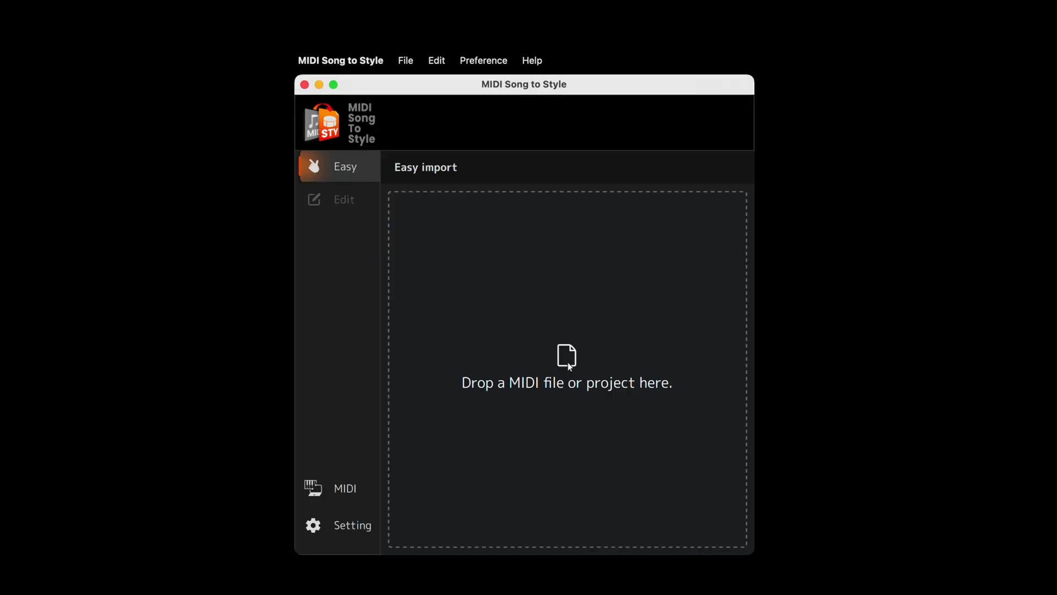
Drop RedRiverValley.mid on Easy import to convert it into an arranger style
left_click_drag(747, 444, 616, 462)
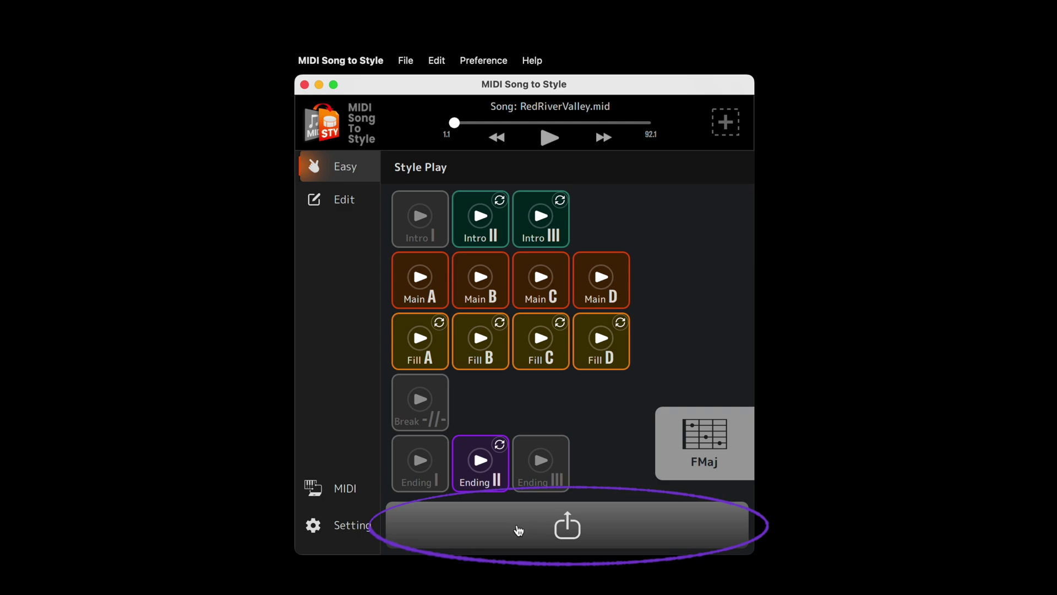
Save the style to the computer as RedRiverValley
left_click(518, 529)
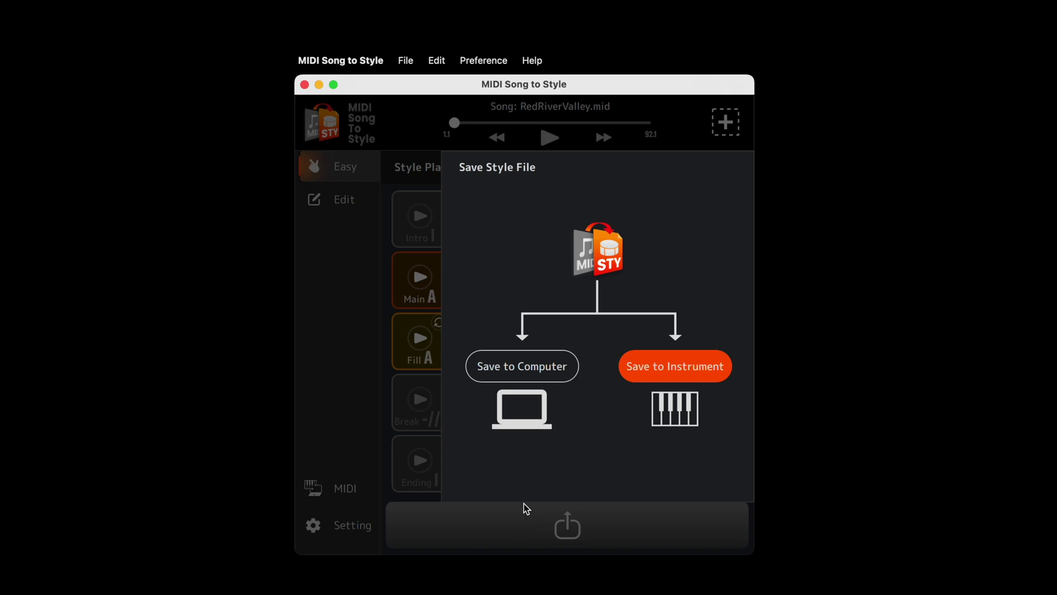
left_click(524, 370)
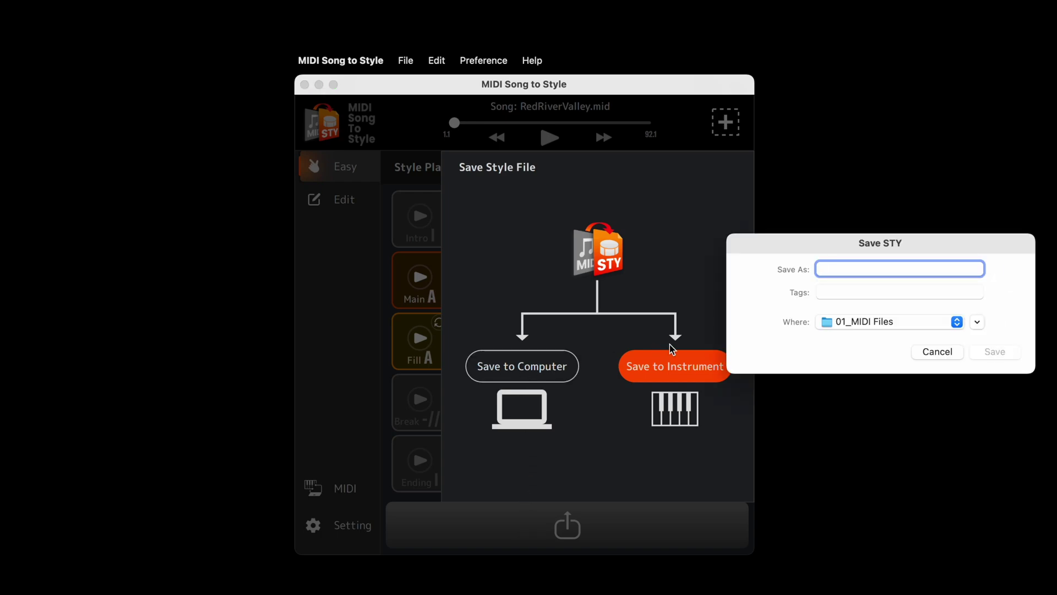
type("RedRiverValley")
left_click(995, 352)
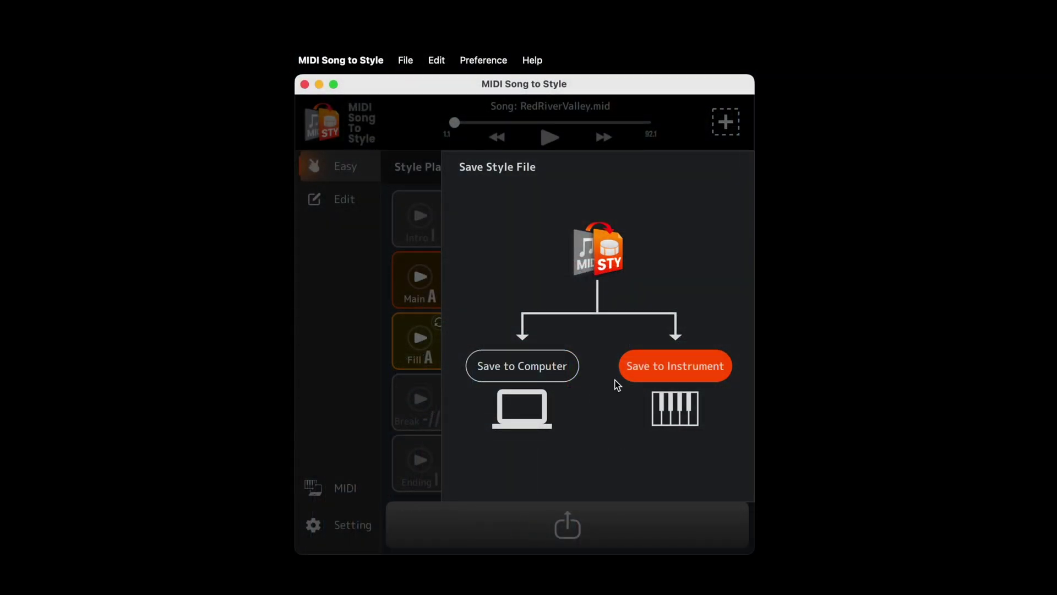
Save the style to the instrument under the name 'Red'
left_click(633, 368)
type("RedRiverValley")
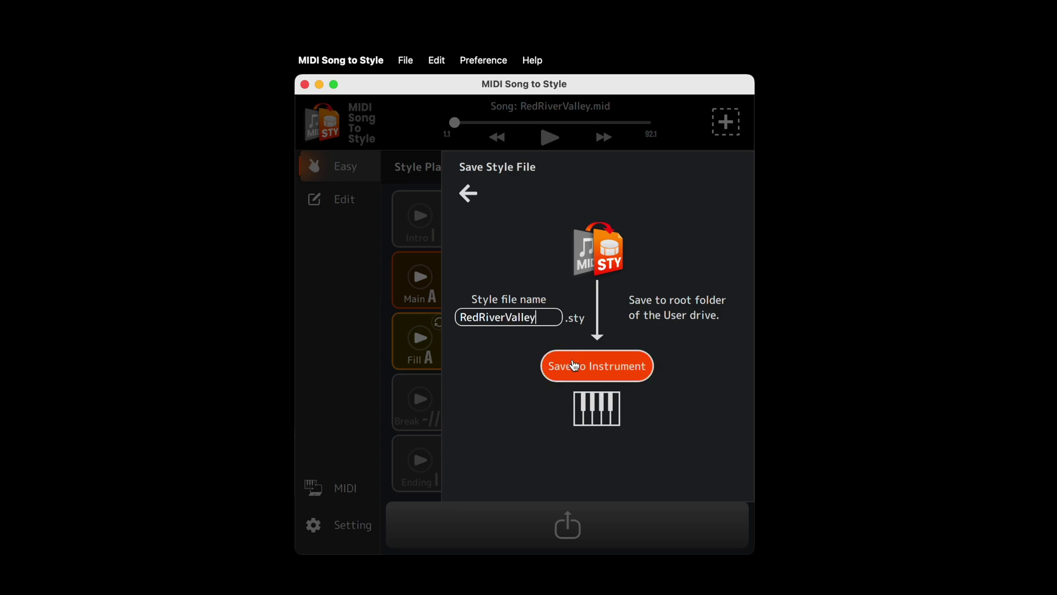
left_click(635, 369)
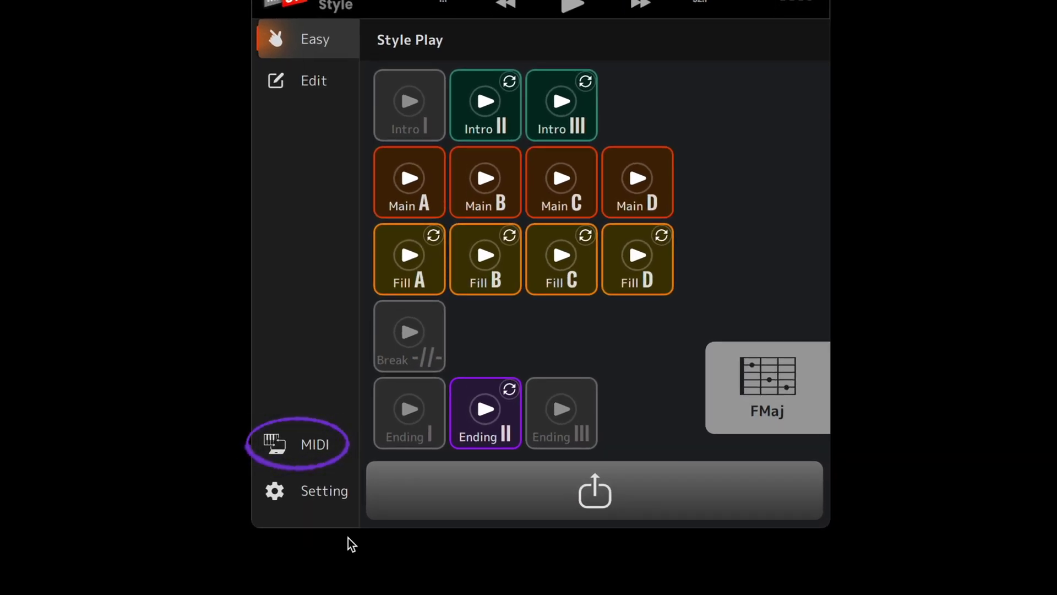
Set both the MIDI input and output devices to Digital Keyboard Port 1
left_click(313, 442)
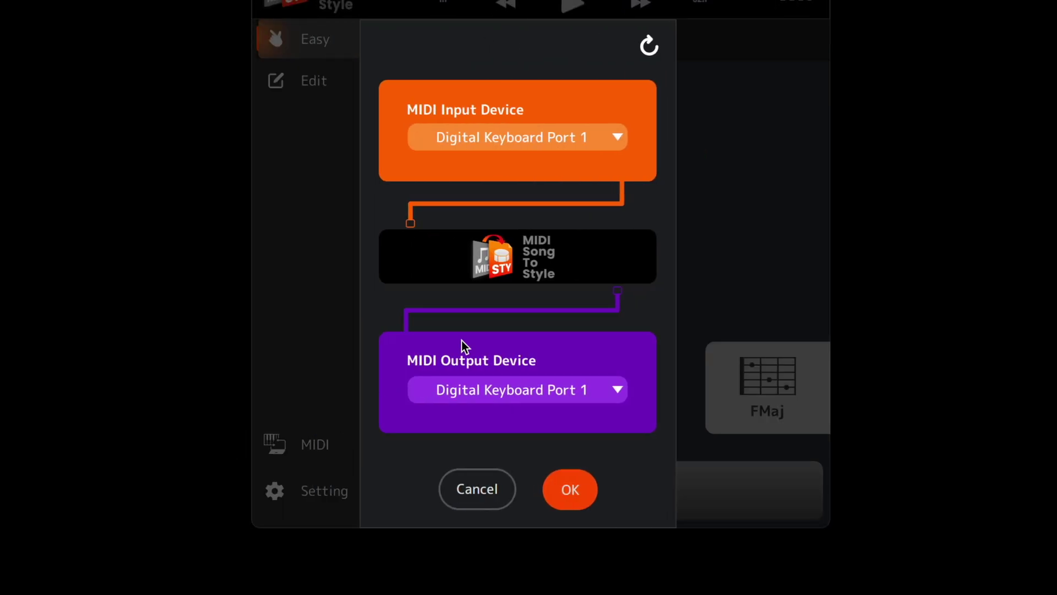
left_click(618, 137)
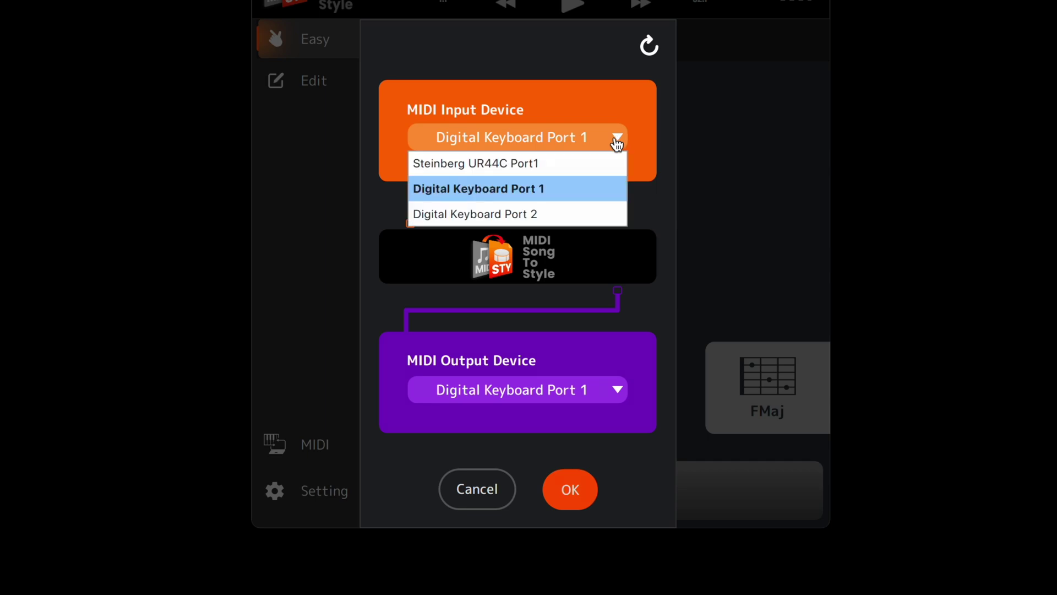
left_click(542, 190)
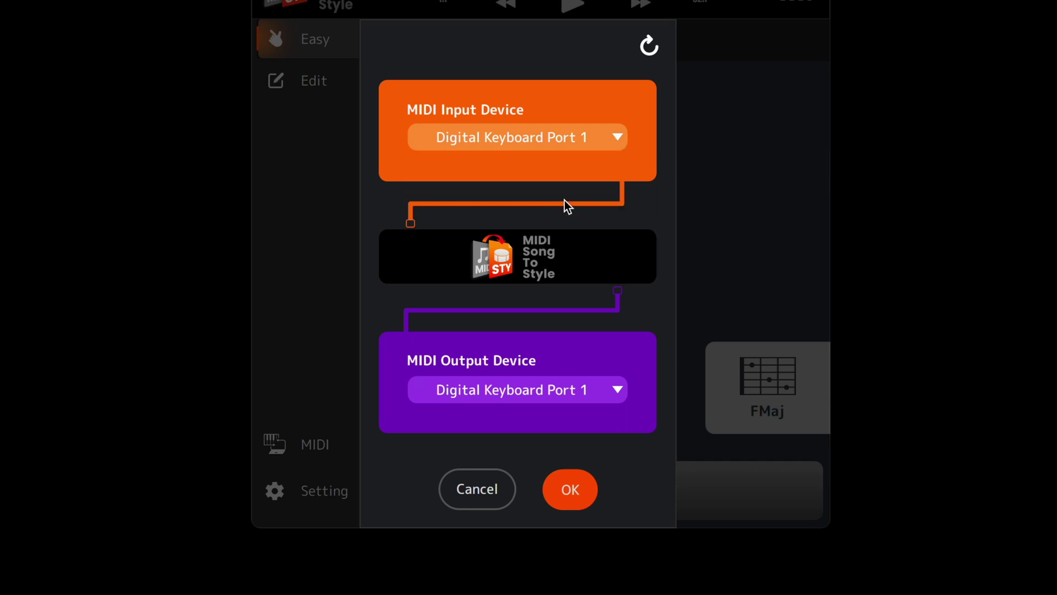
left_click(607, 389)
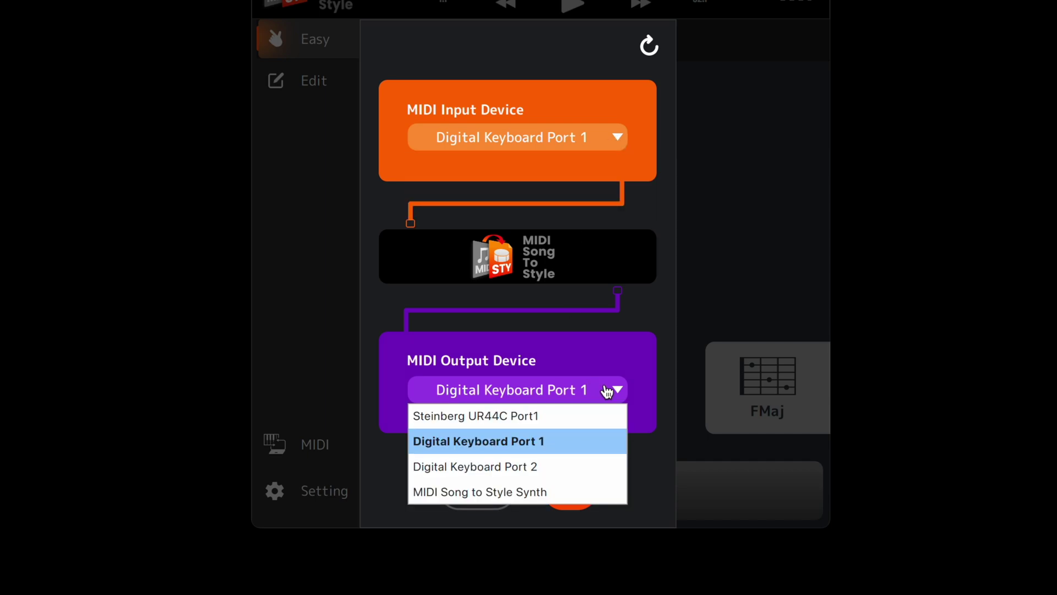
left_click(543, 442)
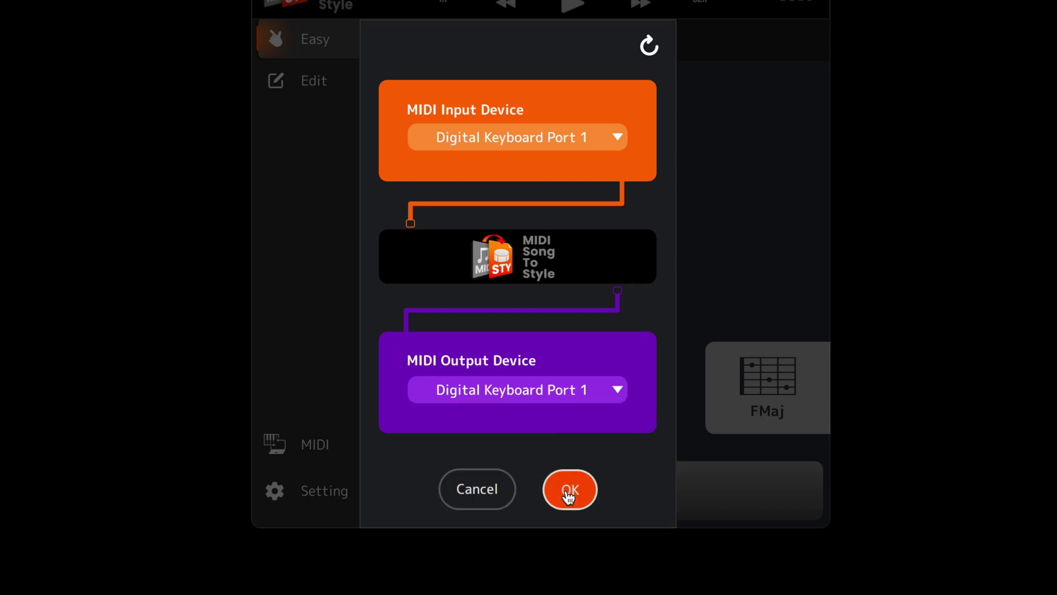
left_click(569, 490)
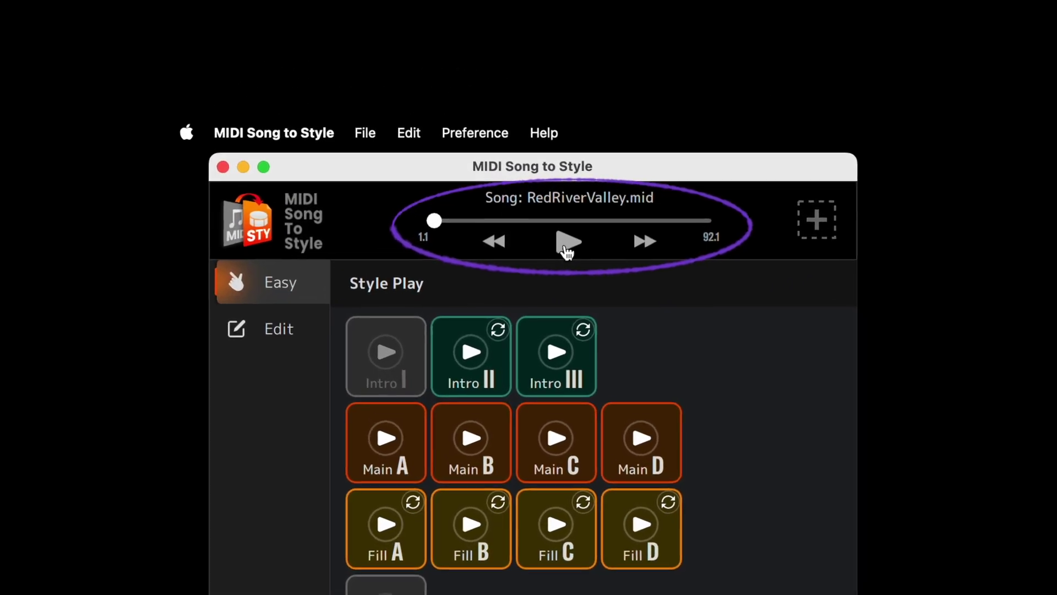
Play RedRiverValley.mid, skip ahead to around bar 56, and pause at 56.4
left_click(548, 139)
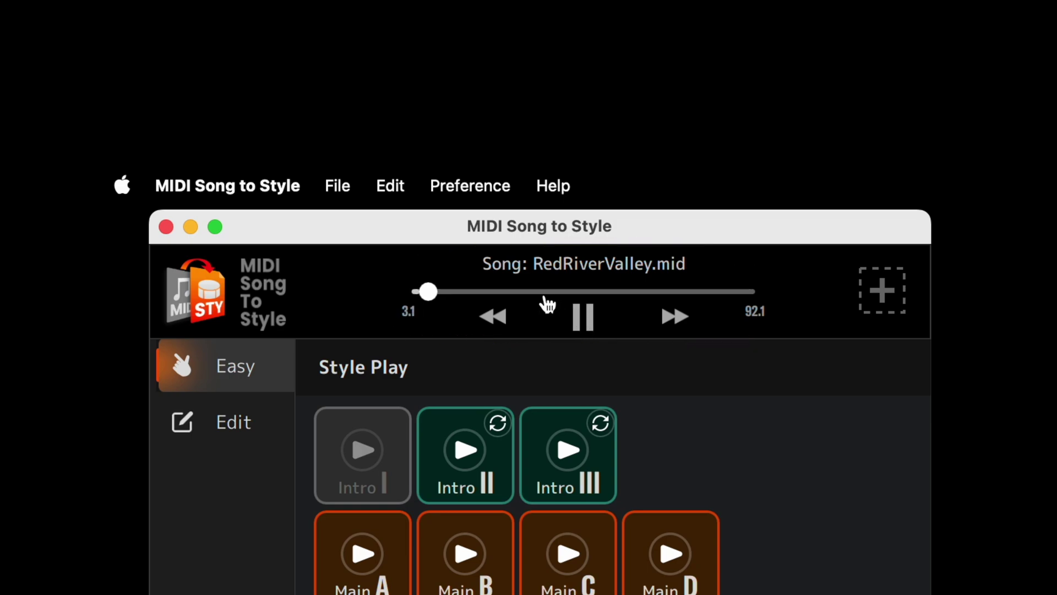
left_click(613, 292)
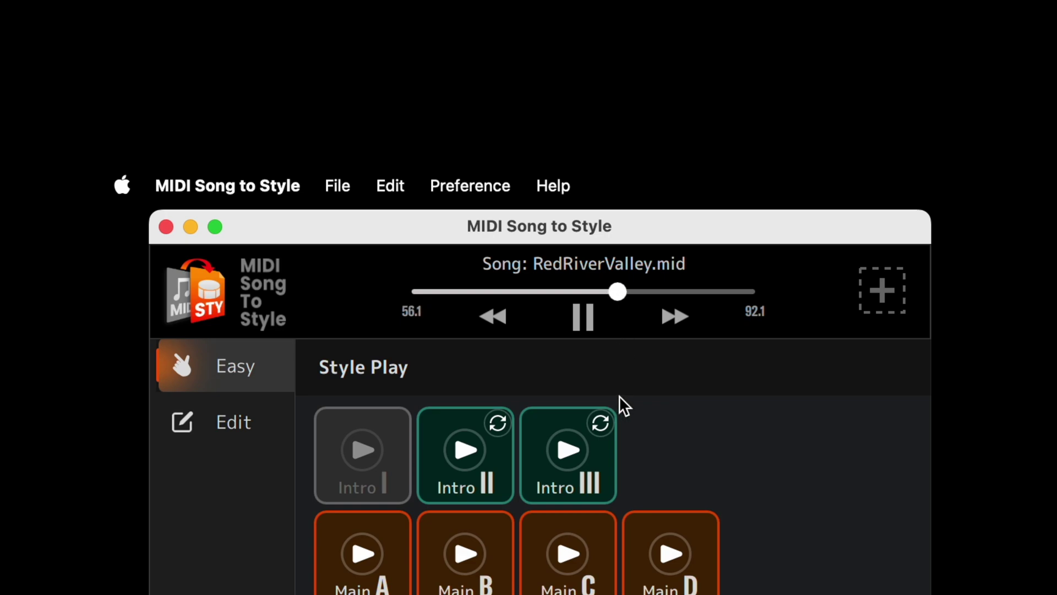
left_click(579, 322)
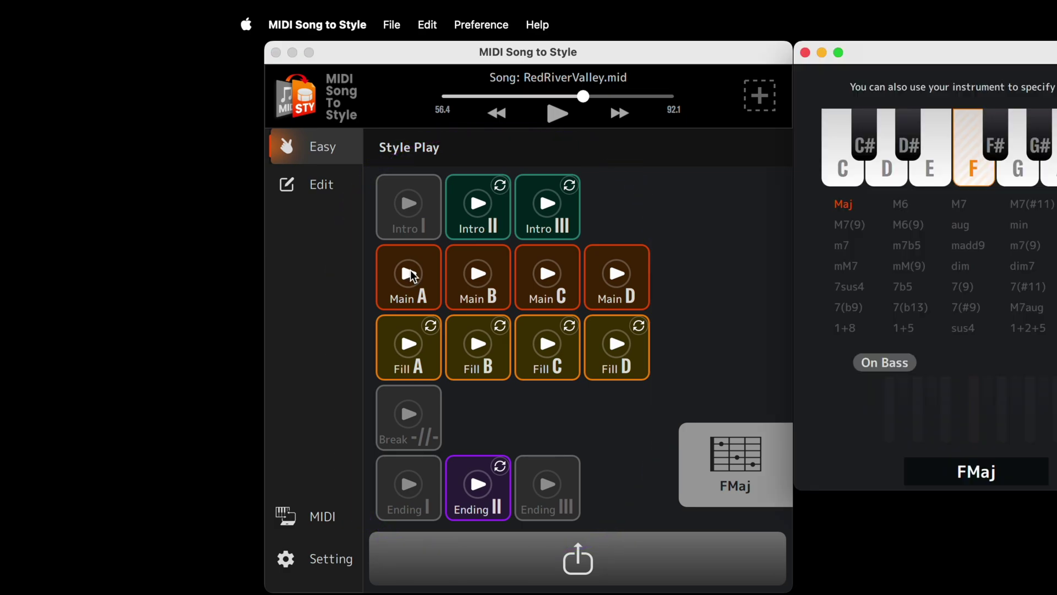
Audition the Main A, Main C and Main B sections in turn
left_click(413, 275)
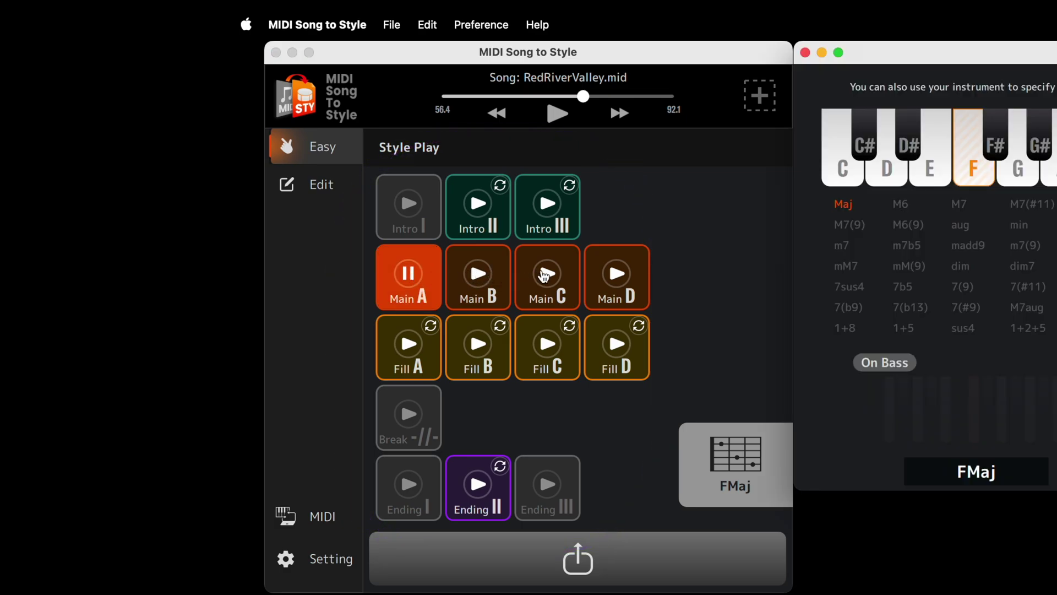
left_click(547, 277)
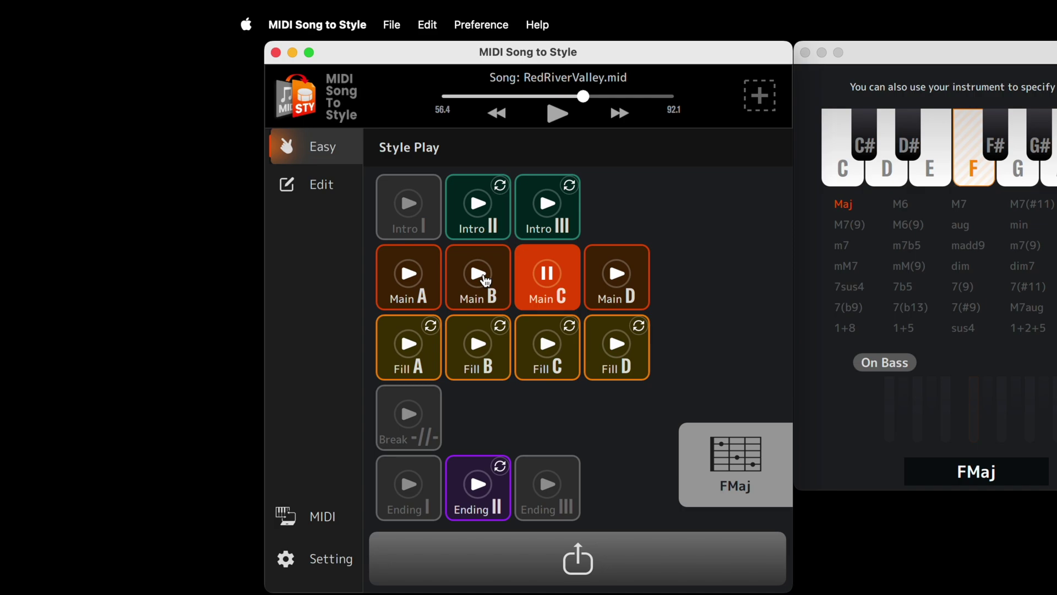
left_click(480, 307)
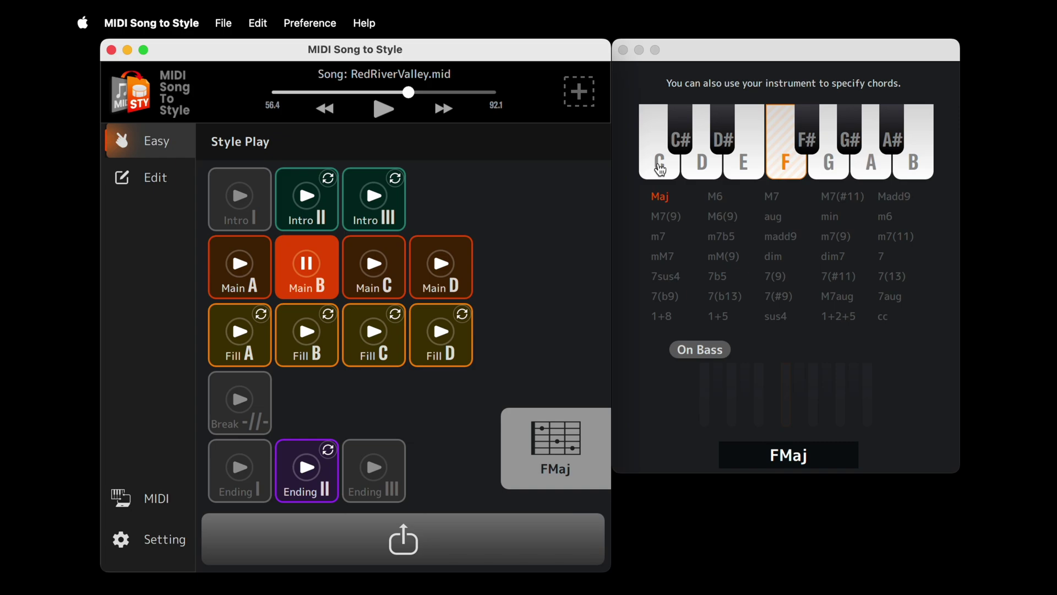
Change the accompaniment chord to C, then G, then back to F major
left_click(661, 170)
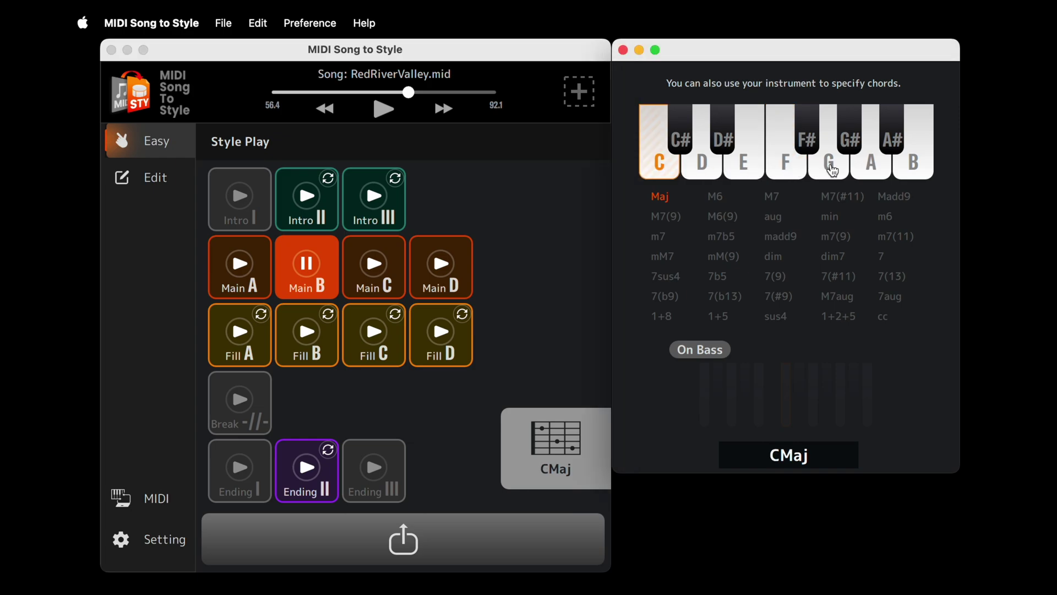
left_click(830, 170)
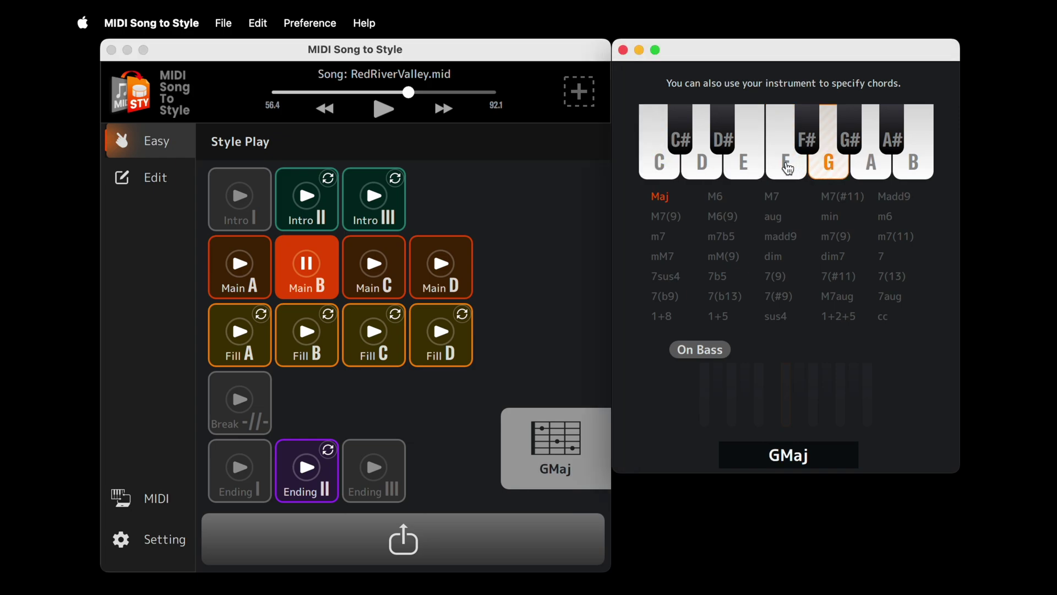
left_click(789, 170)
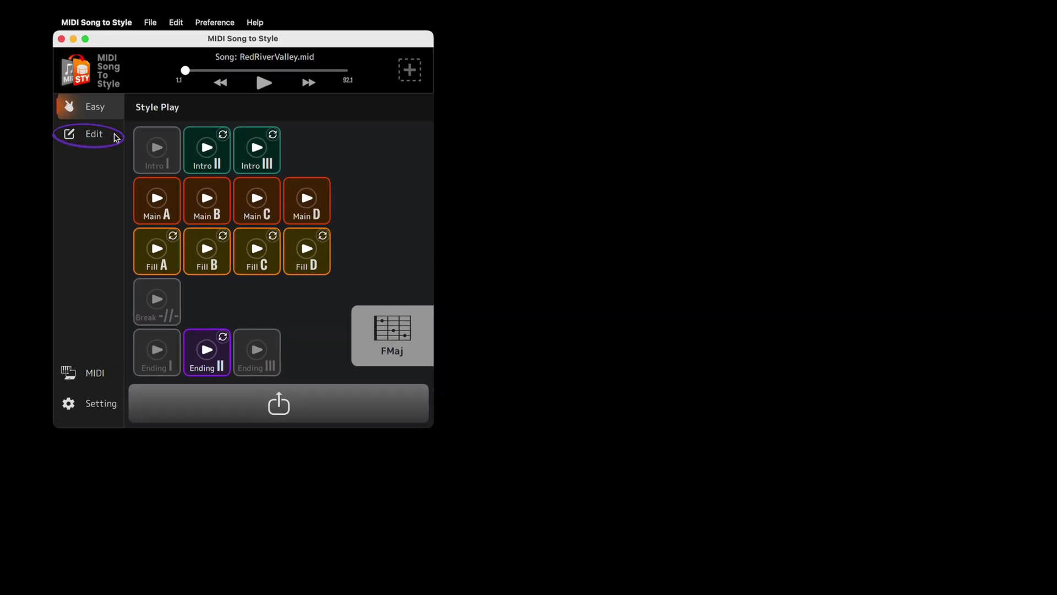
In the Edit page, play the song and mute Piano ch4, S.Art ch14 and S.Art2 ch1
left_click(116, 137)
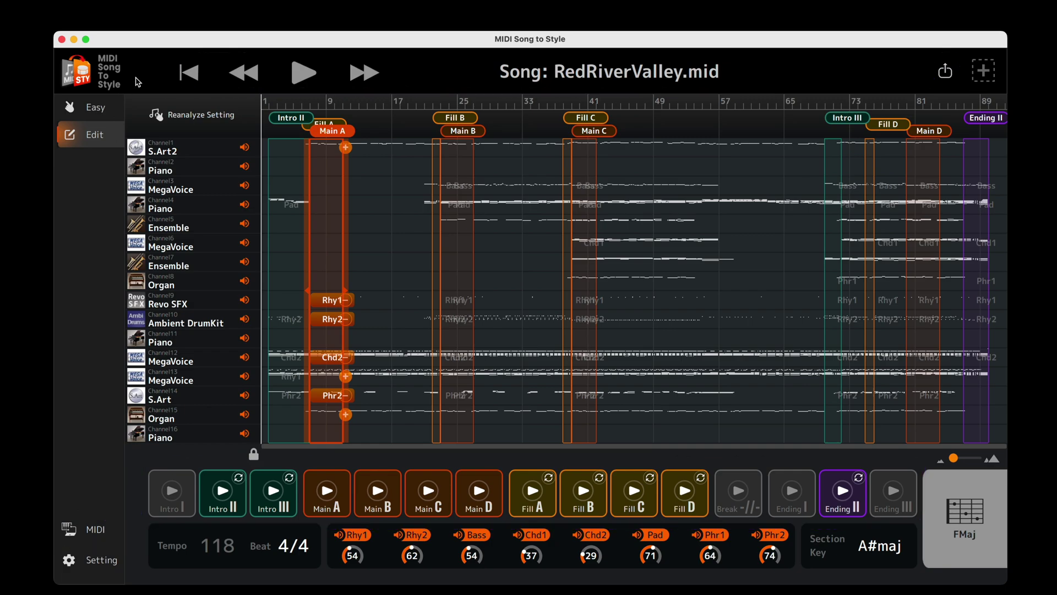
left_click(298, 73)
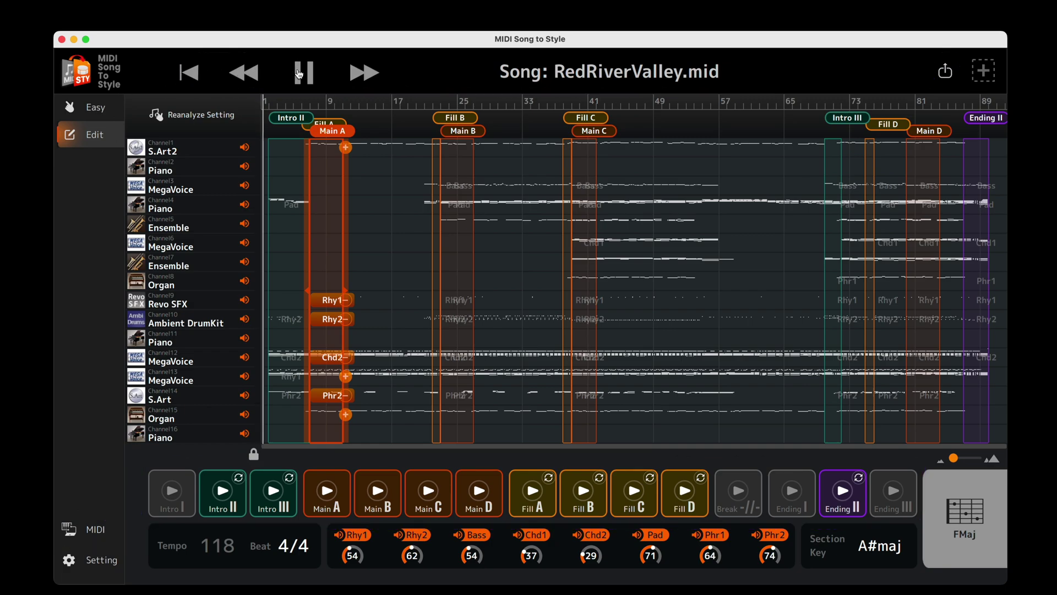
left_click(245, 205)
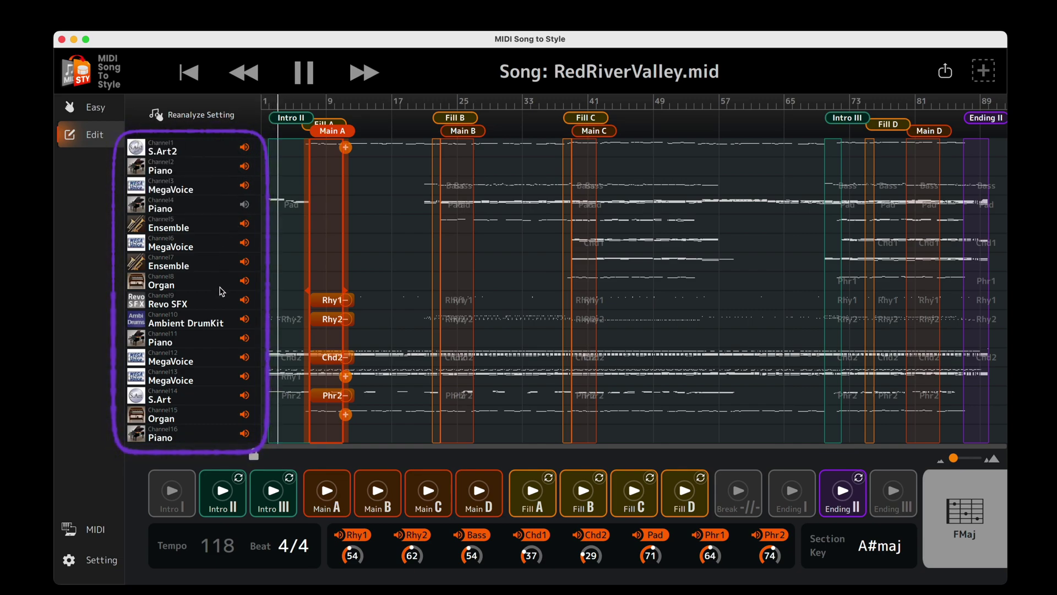
left_click(244, 395)
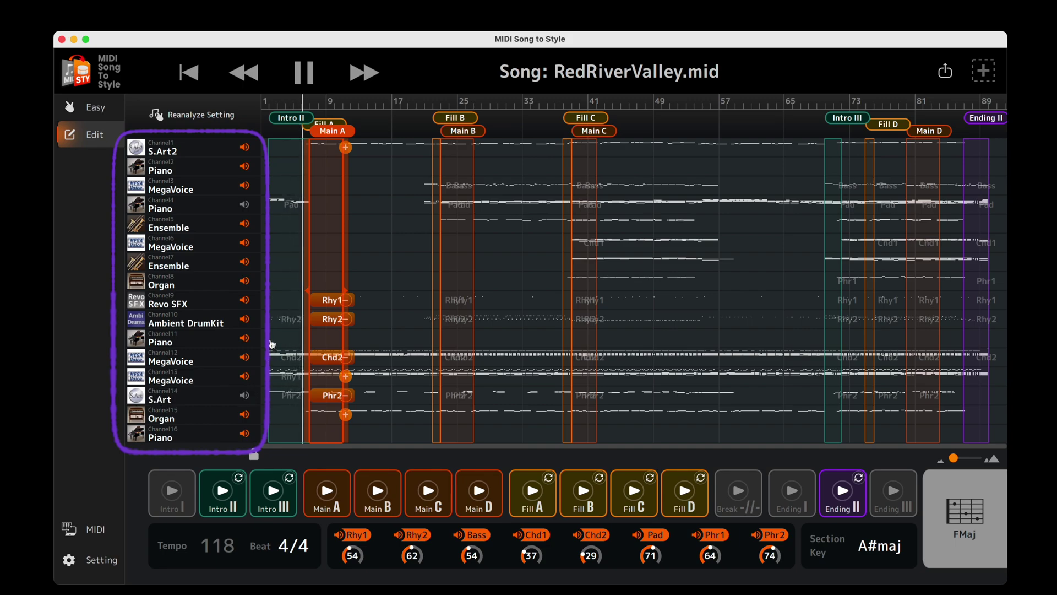
left_click(245, 147)
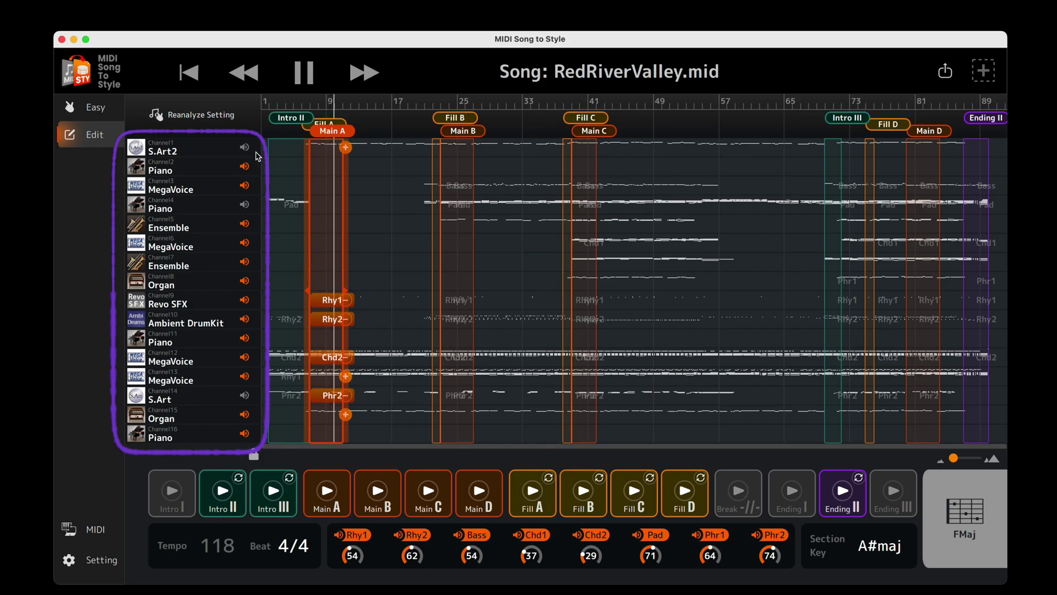
Stop playback, play Main C, close the chord window, then switch to Main A
left_click(302, 83)
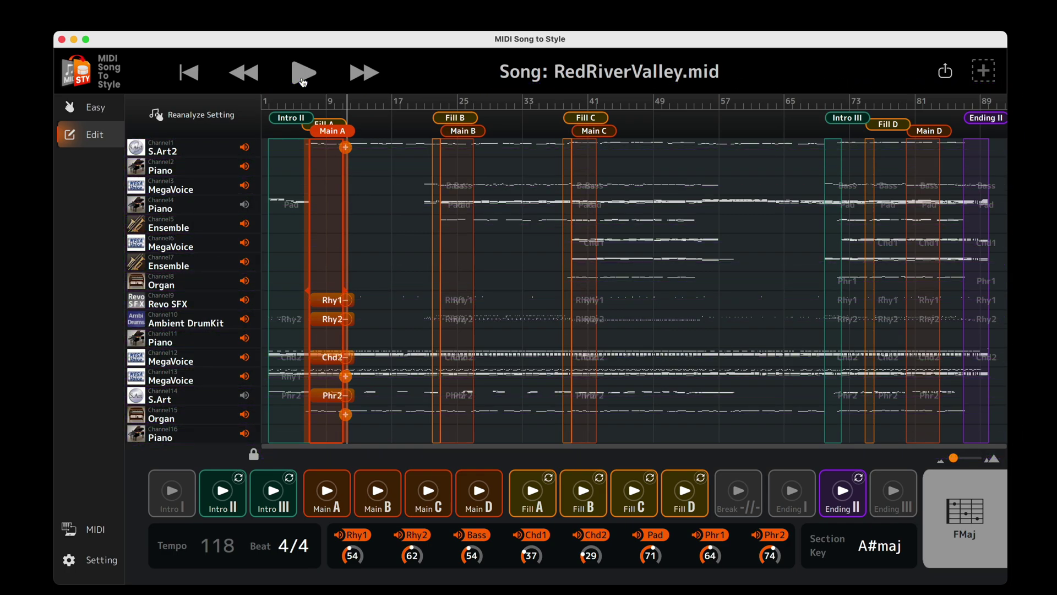
left_click(432, 492)
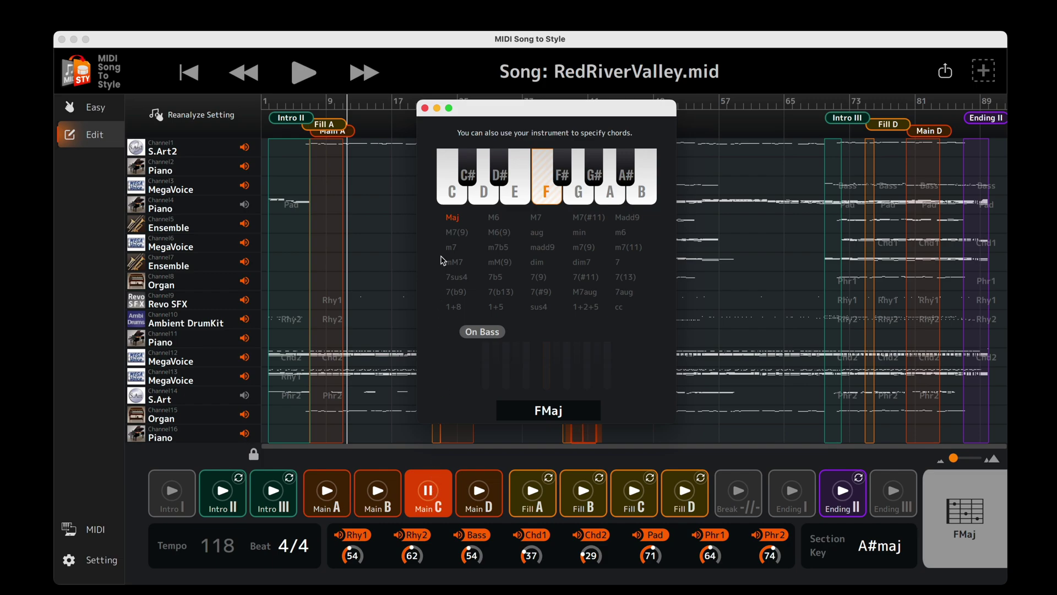
left_click(425, 108)
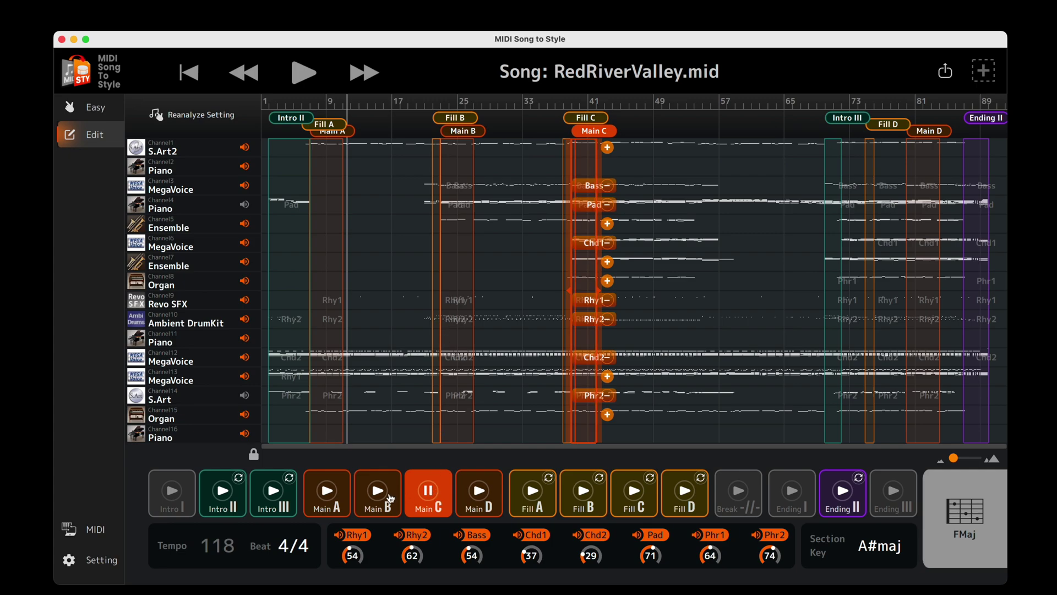
left_click(274, 493)
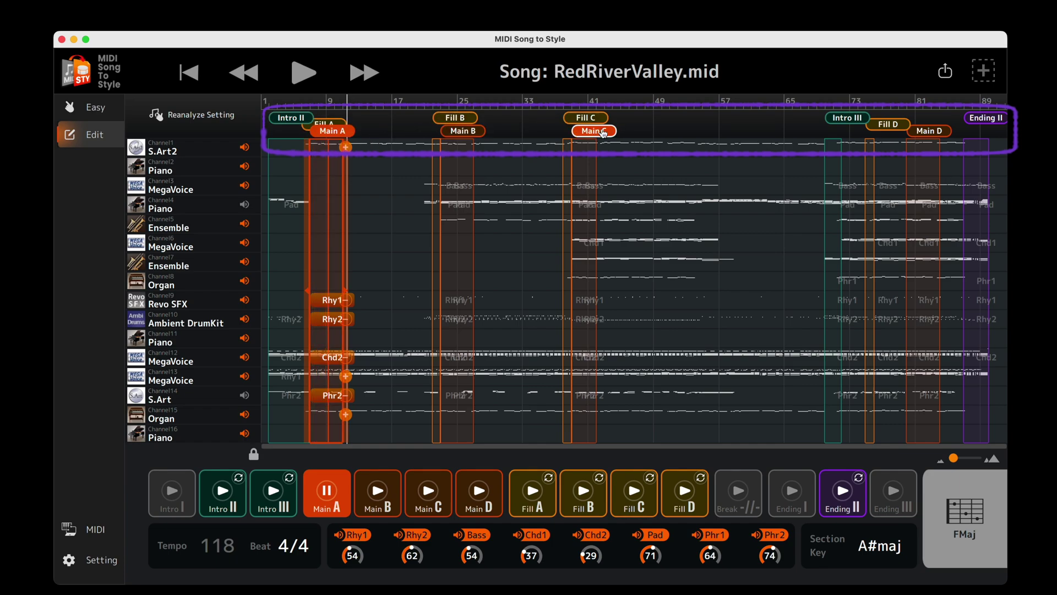
Reassign the Main B section at bar 25 to Main C
left_click(462, 132)
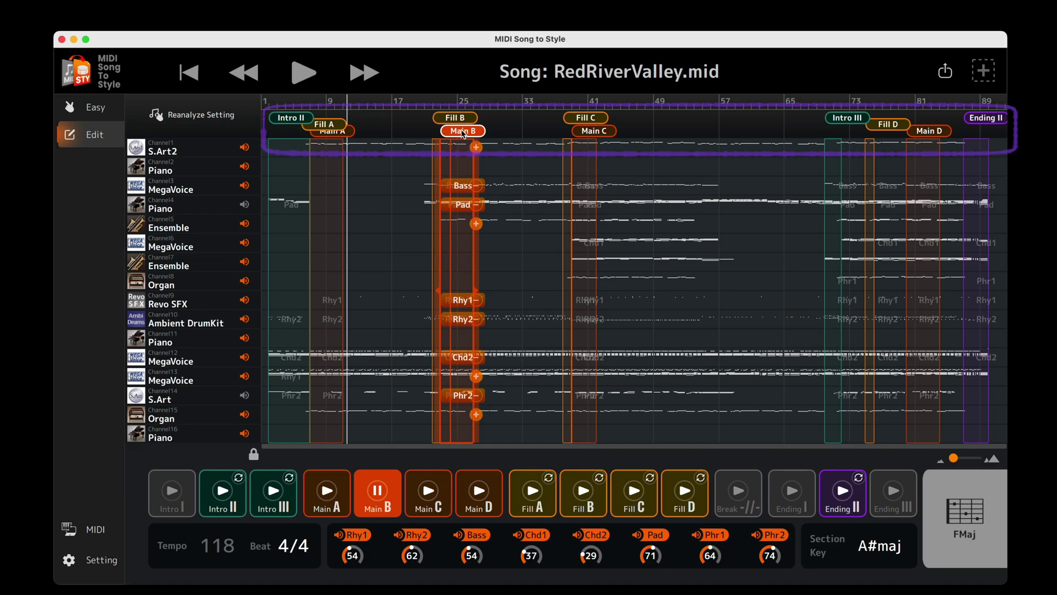
double_click(462, 133)
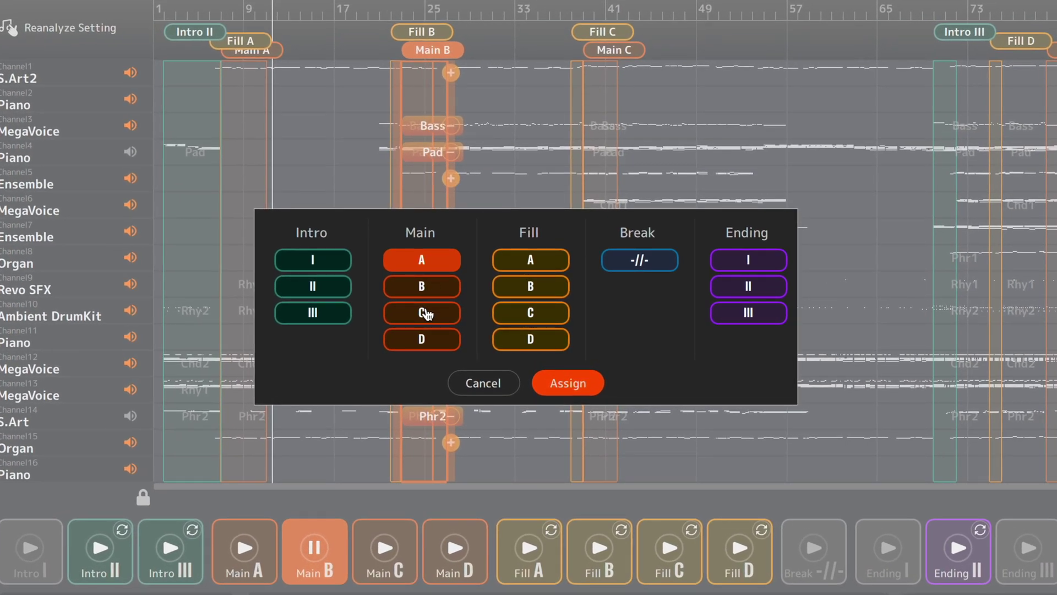
left_click(427, 314)
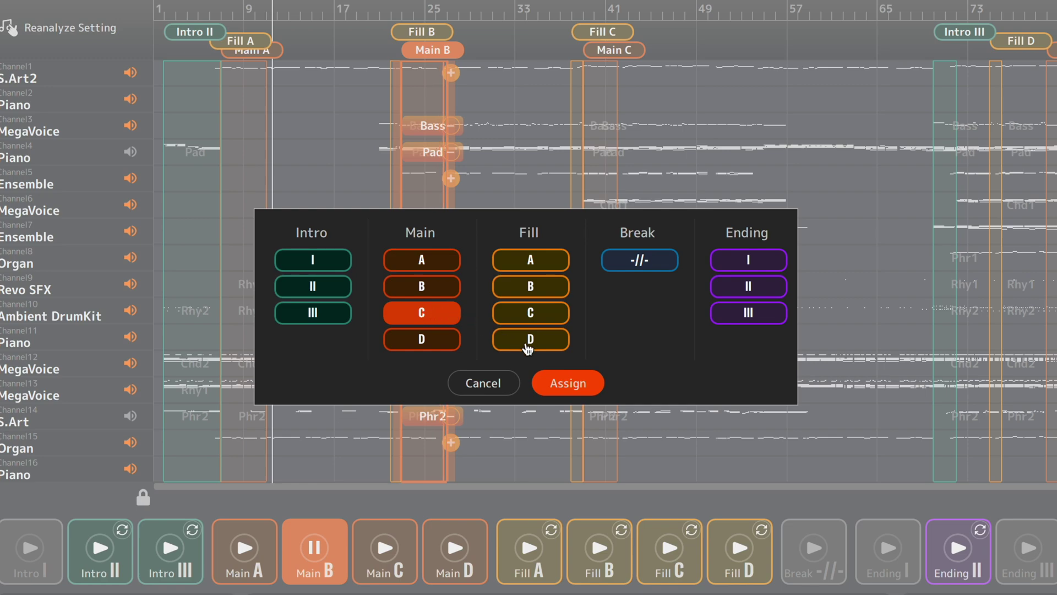
left_click(569, 385)
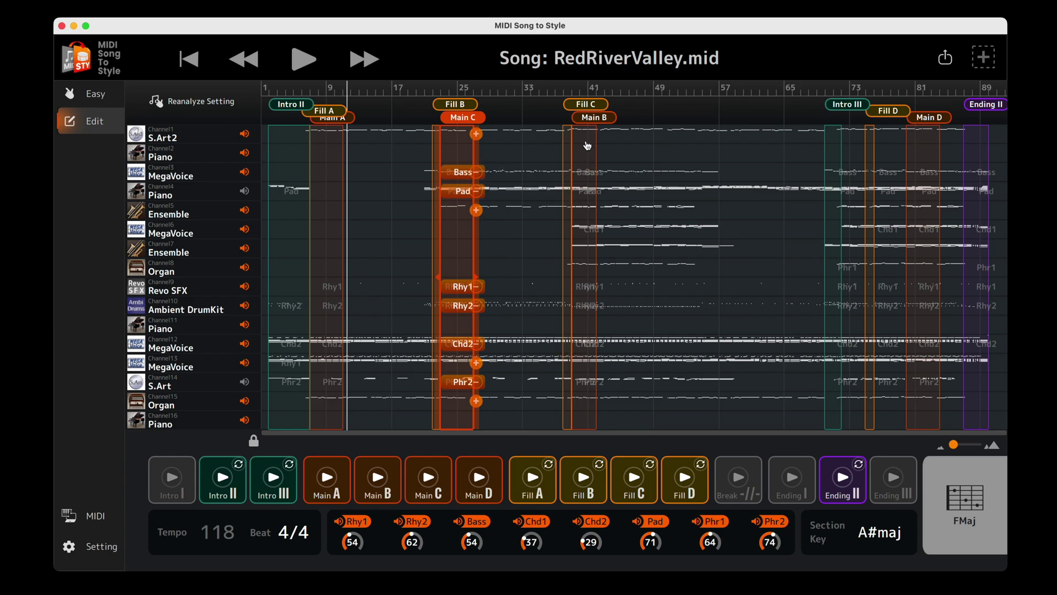
Drag Main B's edges so it spans roughly bars 57–64
left_click(586, 118)
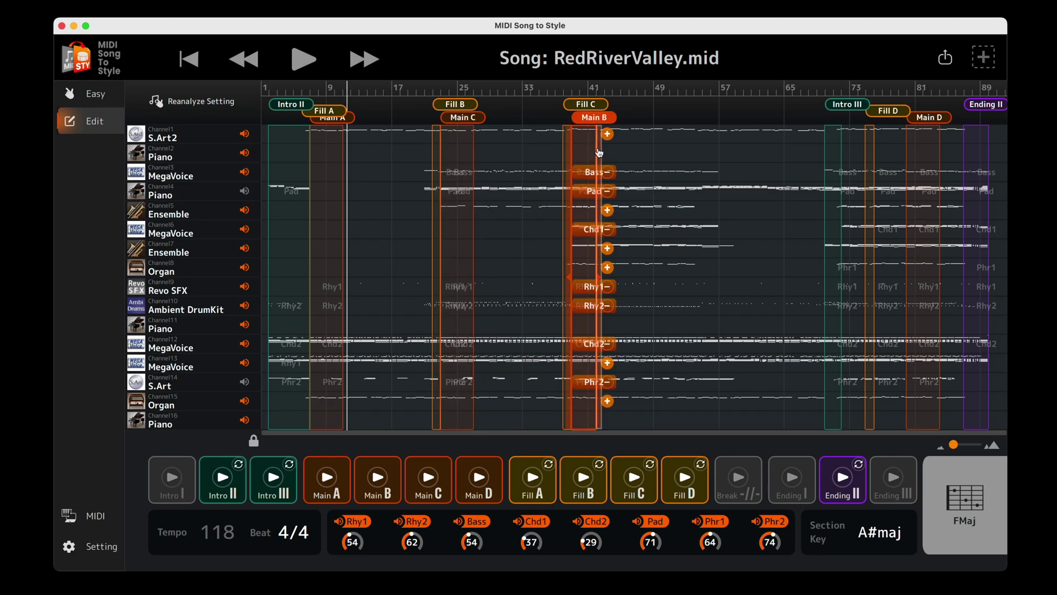
left_click_drag(599, 153, 791, 147)
left_click_drag(575, 162, 711, 151)
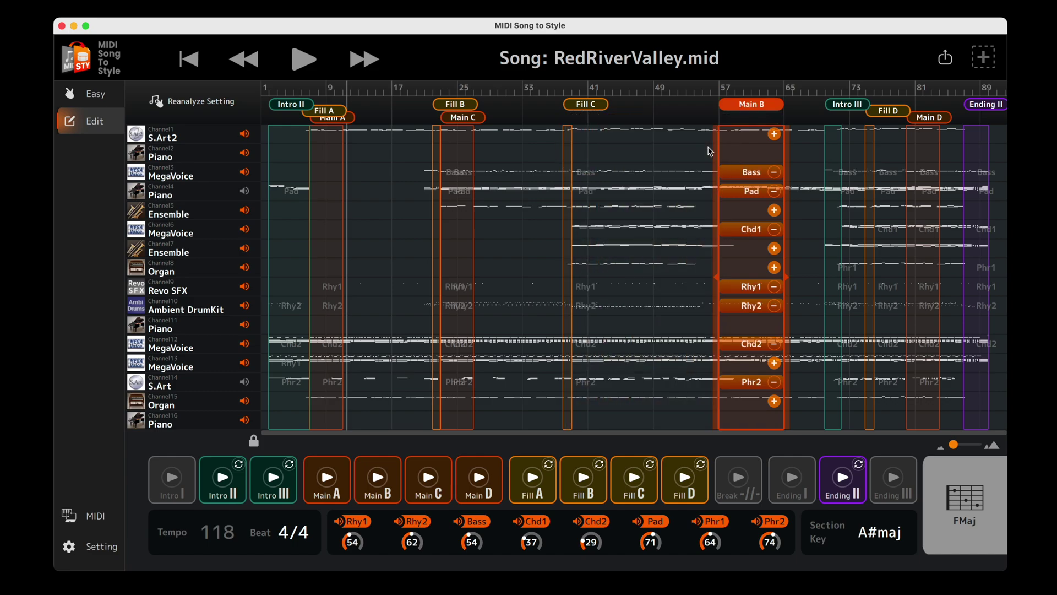
left_click(366, 93)
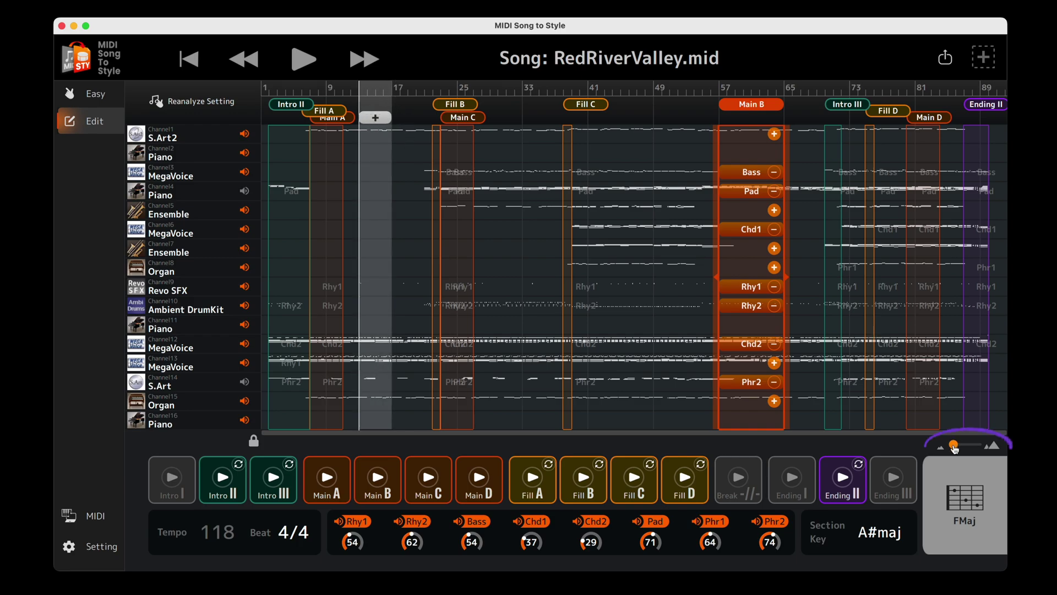
Zoom in, select bars 12–16 on the ruler and assign them as Main B
left_click_drag(956, 445, 963, 447)
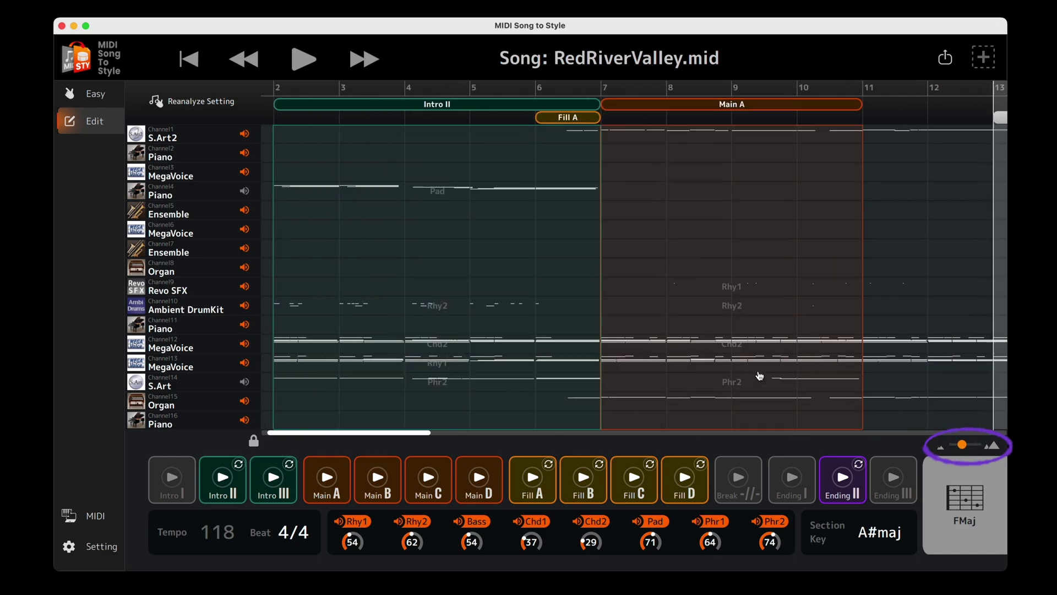
scroll(760, 373, "right", 10)
left_click_drag(406, 90, 645, 91)
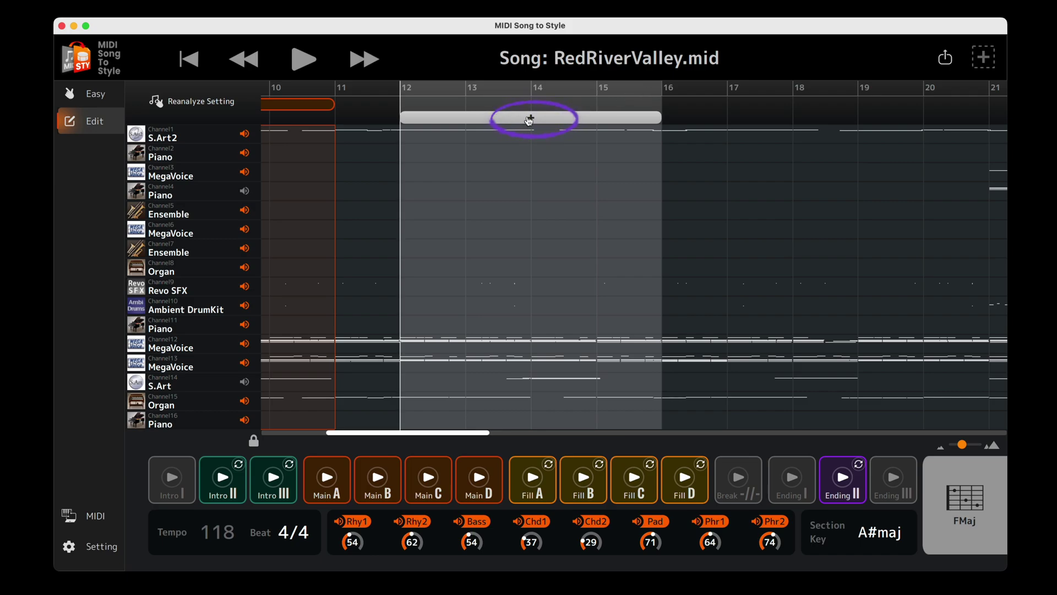
left_click(531, 118)
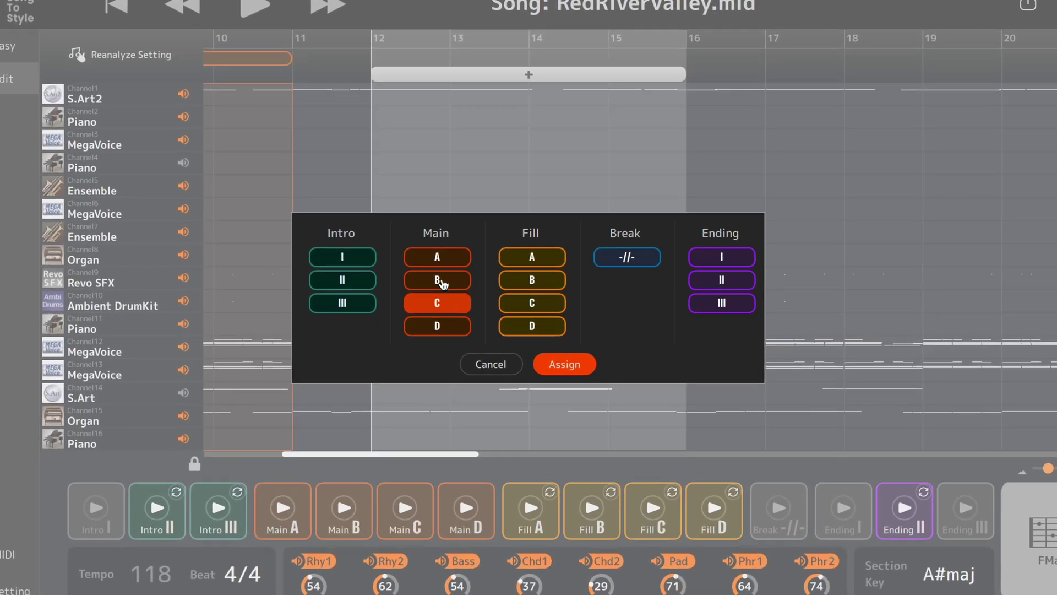
left_click(440, 281)
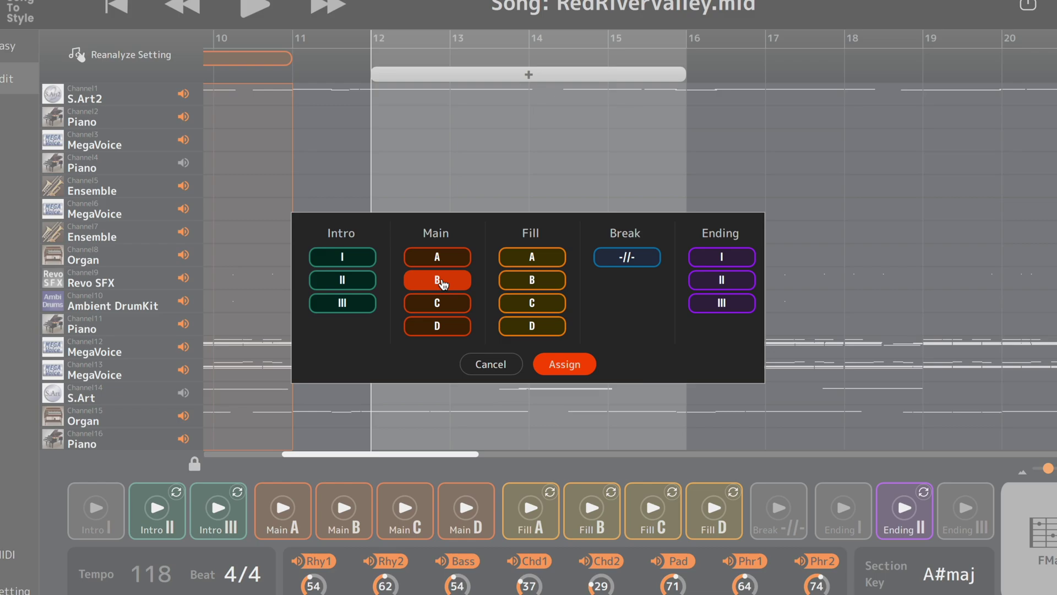
left_click(564, 364)
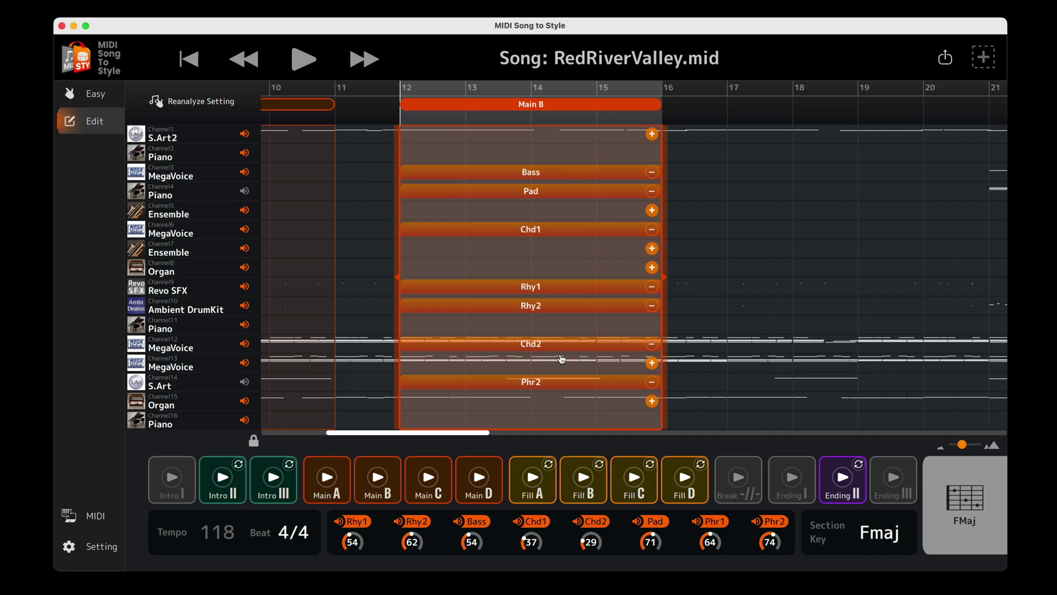
Delete the Main B section from the song and confirm
right_click(560, 109)
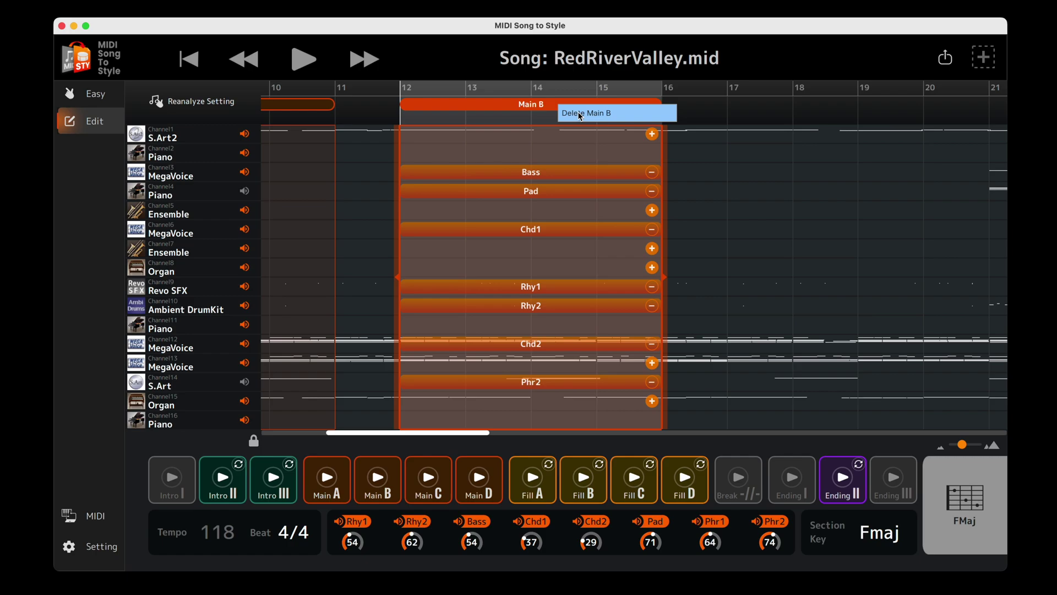
left_click(577, 111)
left_click(562, 342)
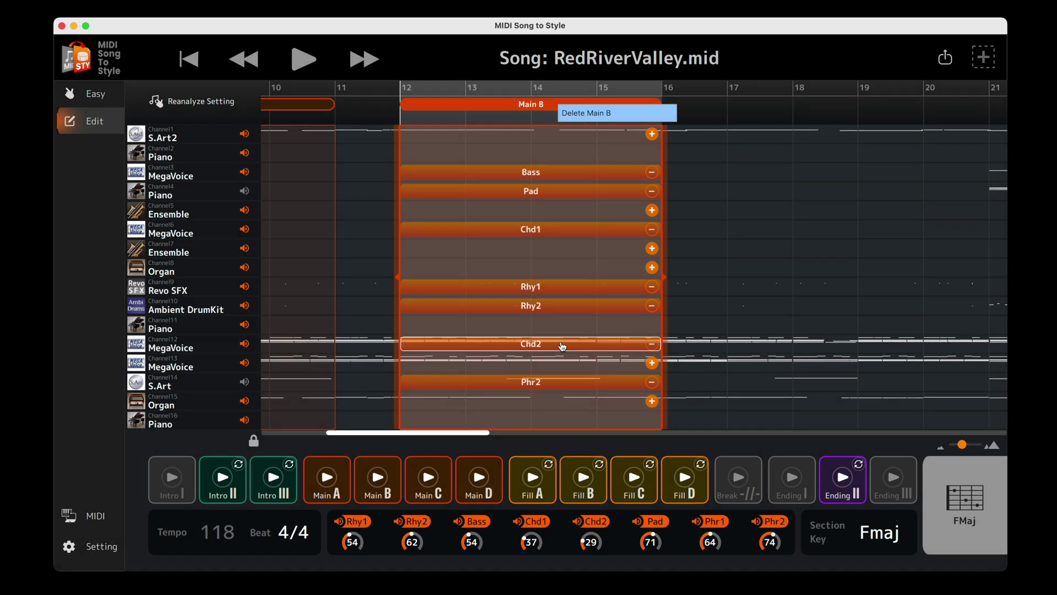
In Main D, swap the Chd1 and Chd2 parts so Chd1 uses channel 6 and Chd2 channel 12
left_click_drag(964, 447, 955, 445)
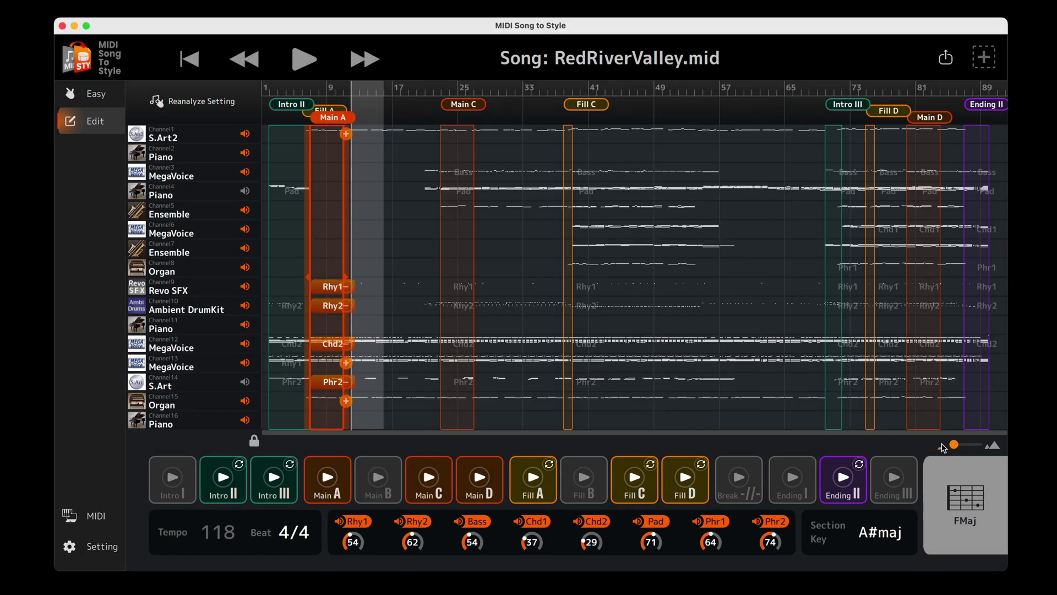
left_click(927, 117)
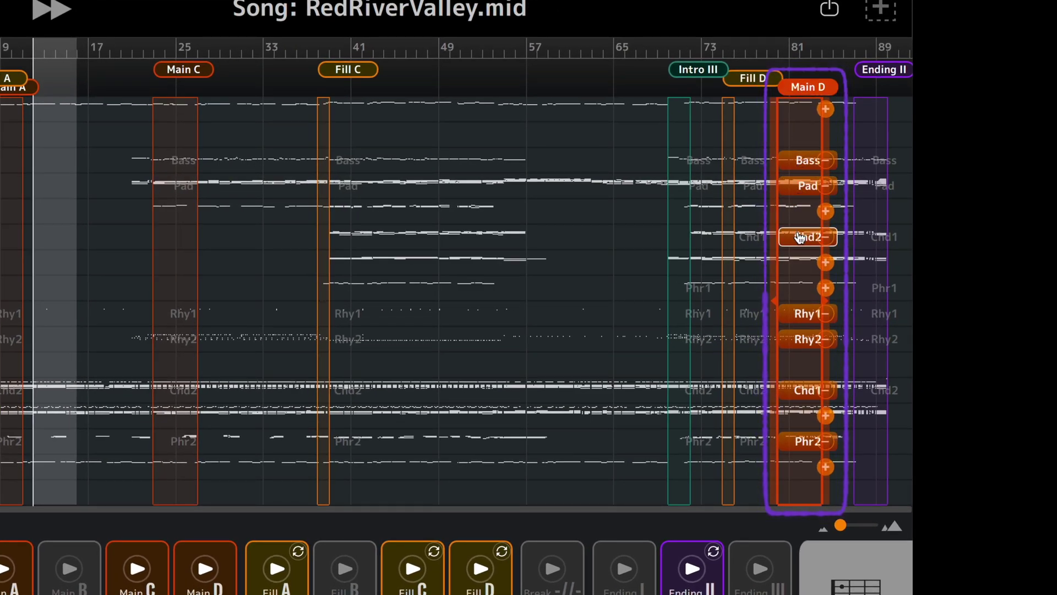
left_click_drag(800, 237, 806, 397)
left_click_drag(805, 440, 794, 390)
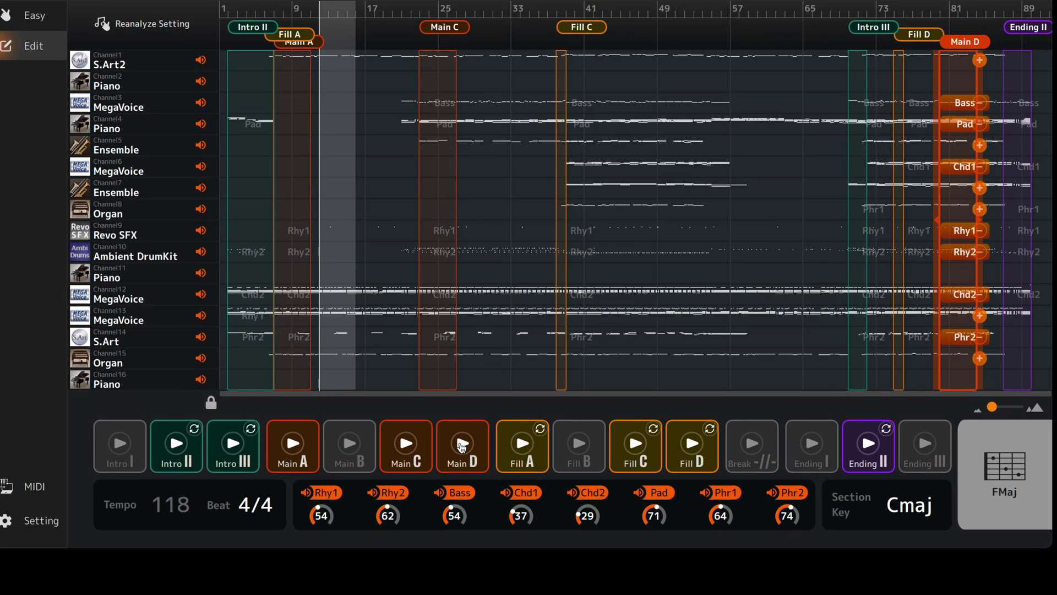
Play Main D and briefly mute then unmute the Rhy2 part
left_click(462, 445)
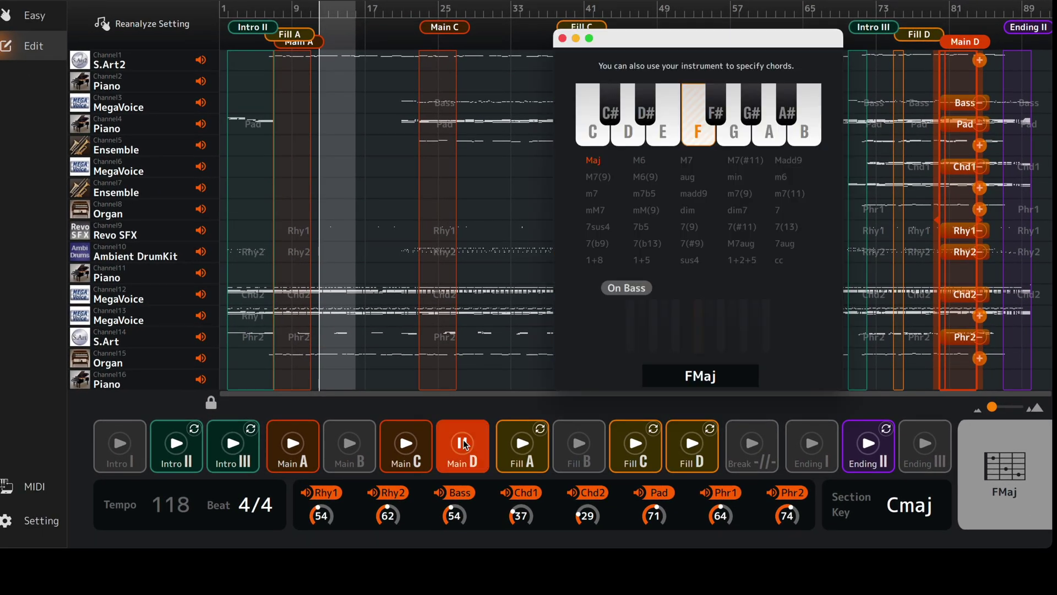
left_click(389, 493)
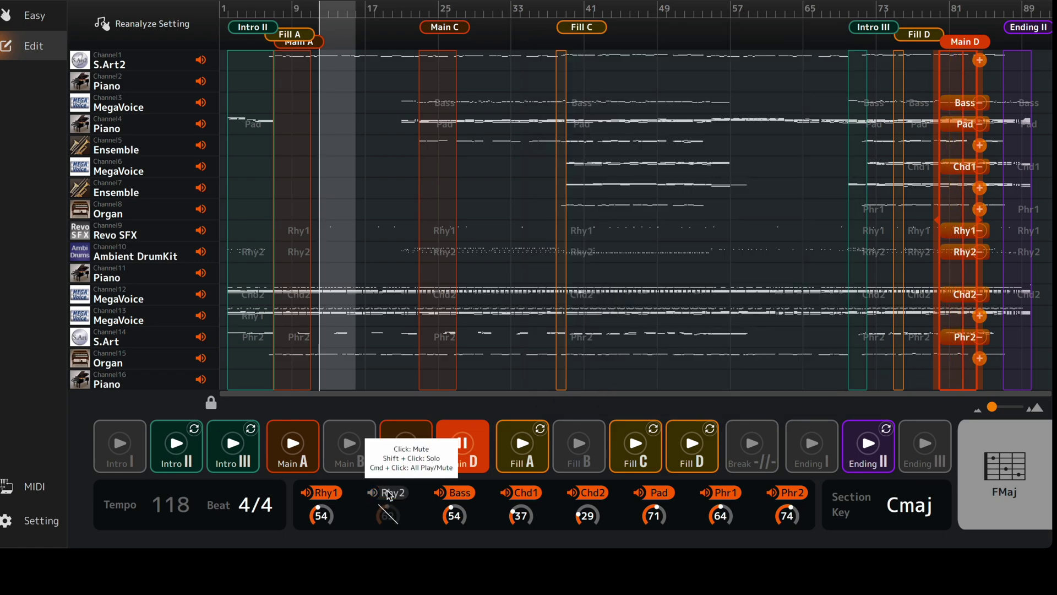
left_click(389, 492)
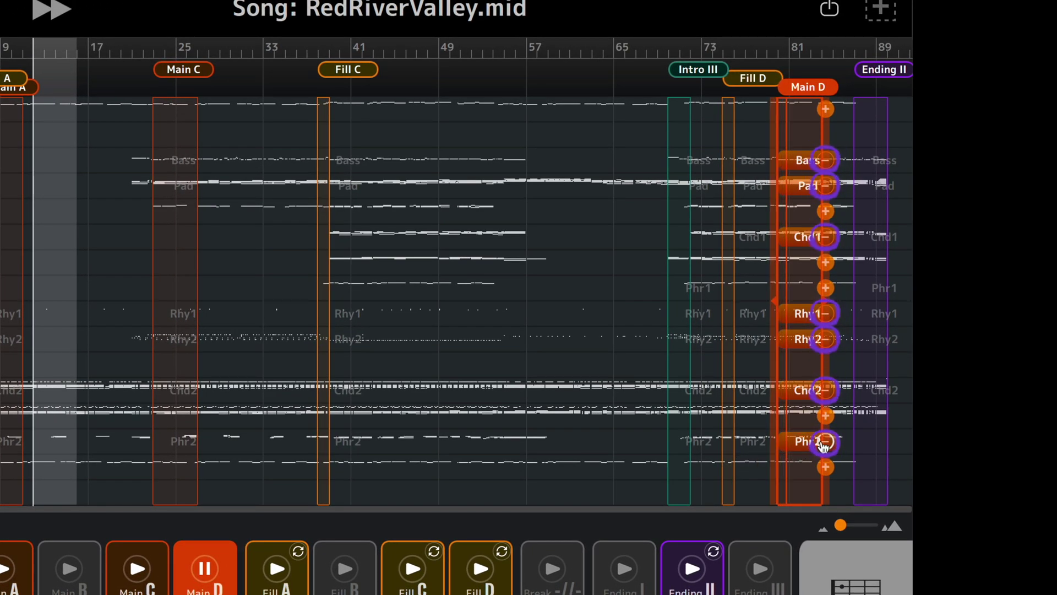
Remove Main D's Phr2 part and add a Phr1 part on an empty track
left_click(826, 441)
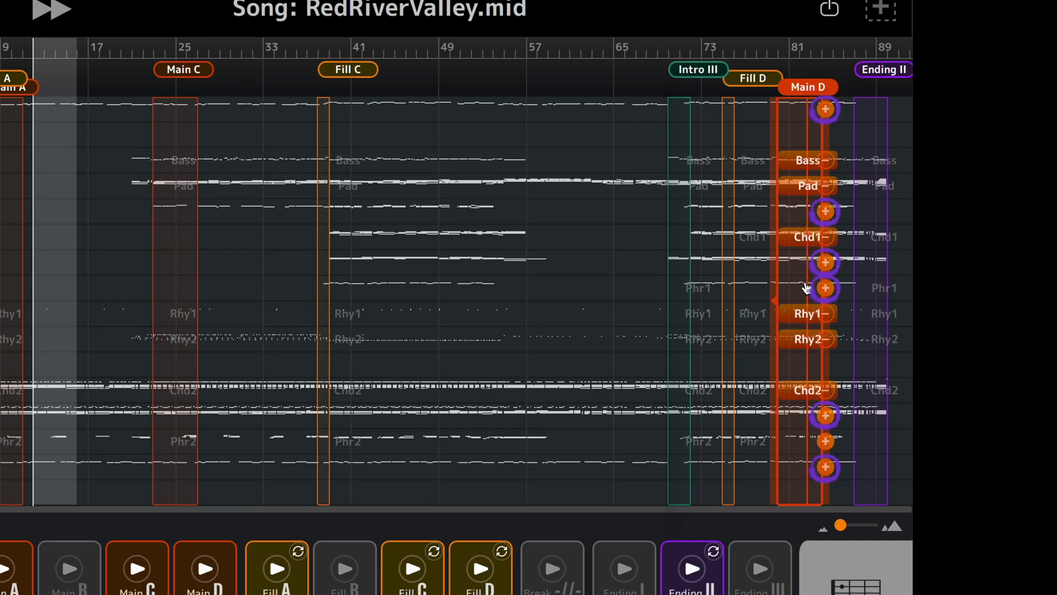
left_click(826, 263)
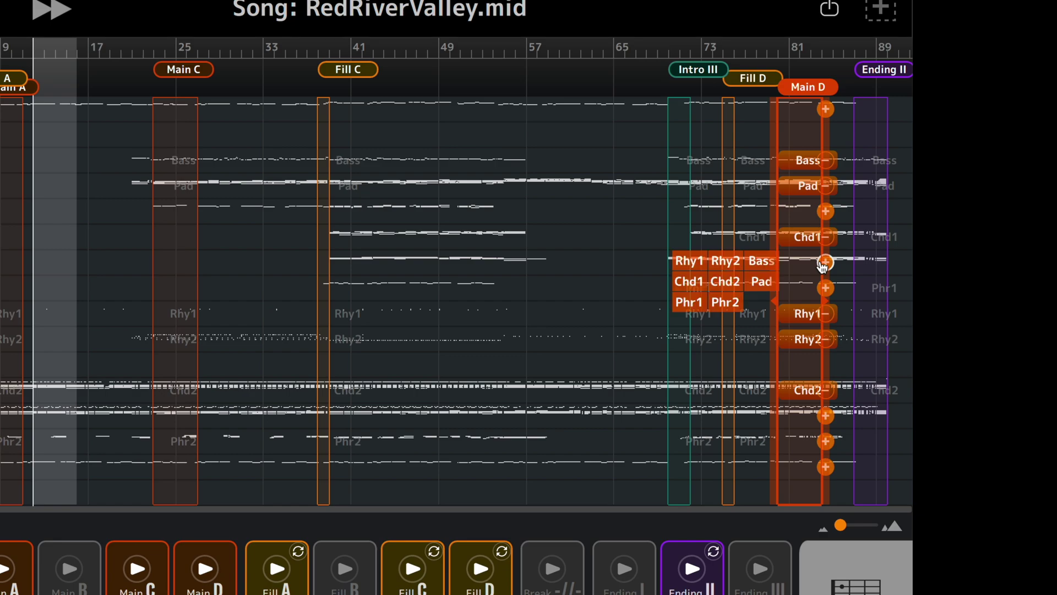
left_click(689, 303)
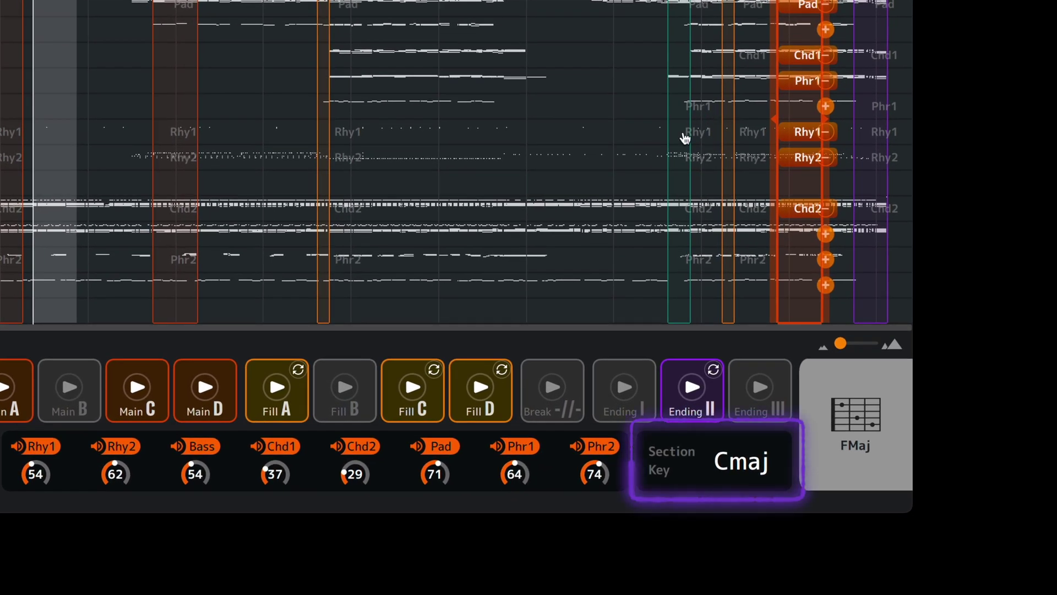
left_click(734, 462)
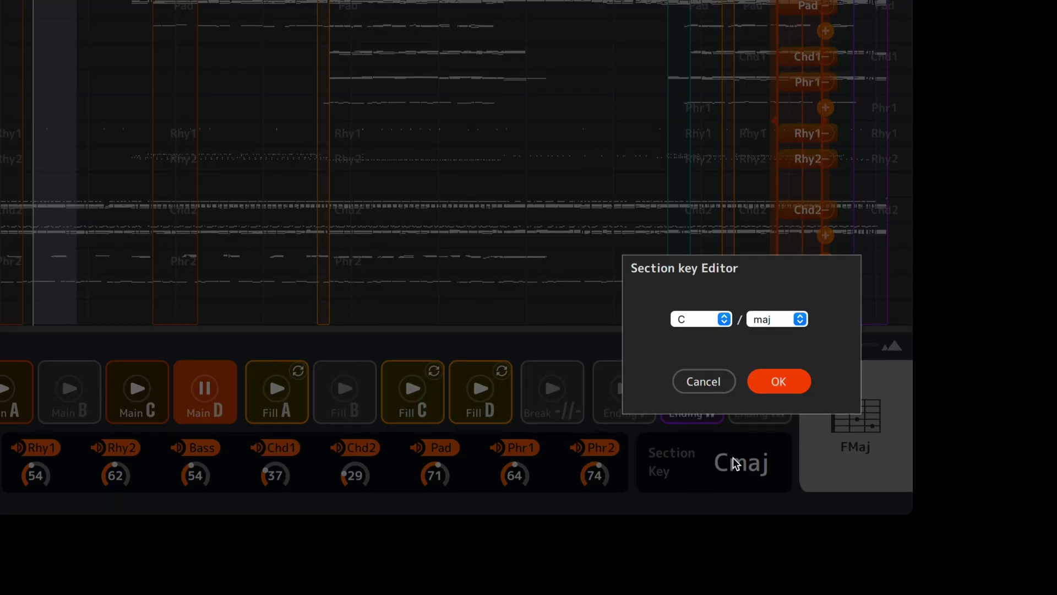
left_click(725, 319)
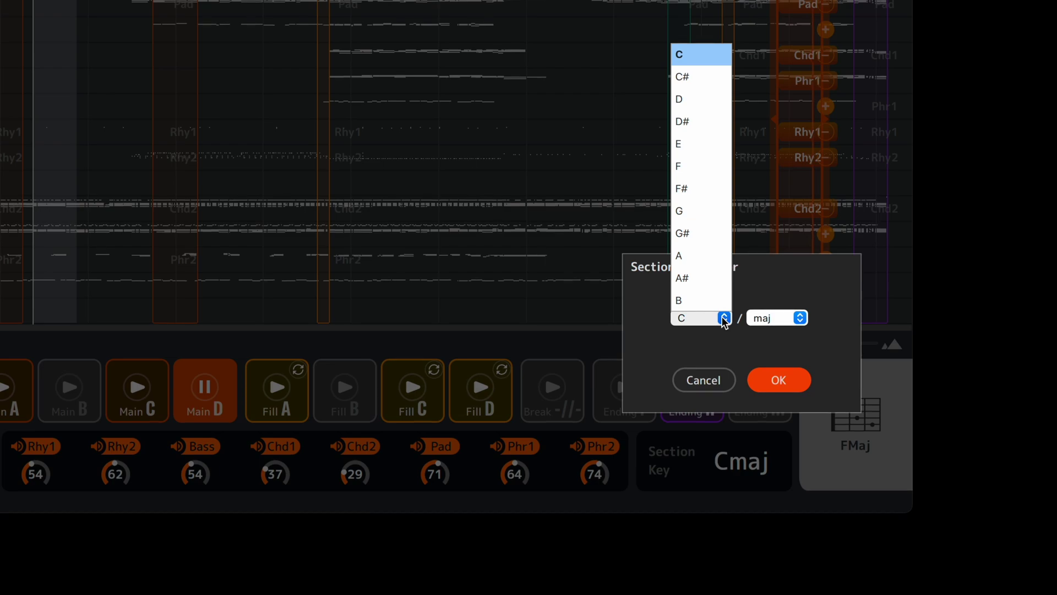
left_click(800, 318)
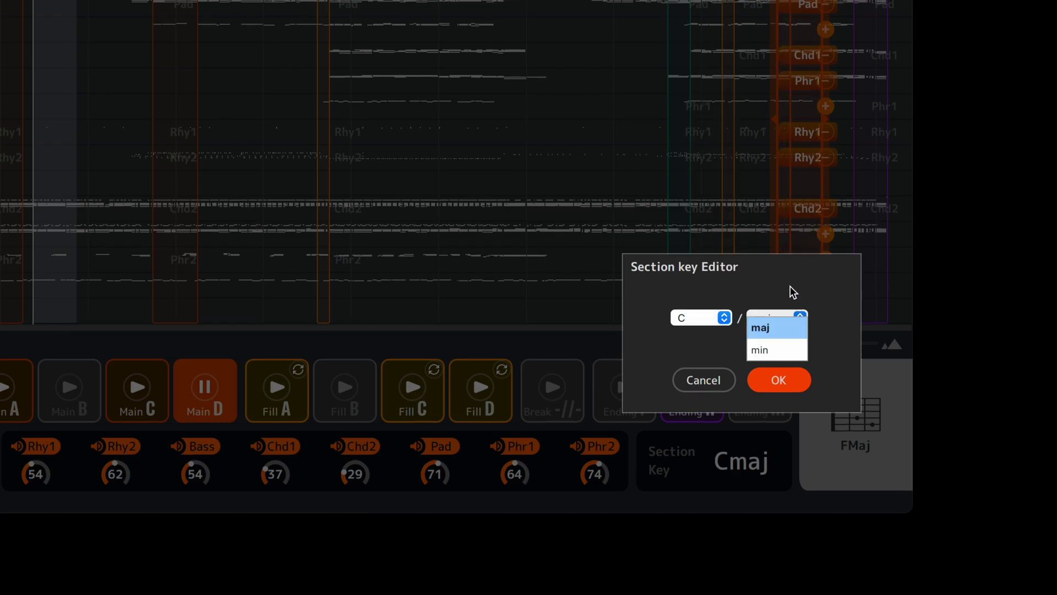
left_click(792, 291)
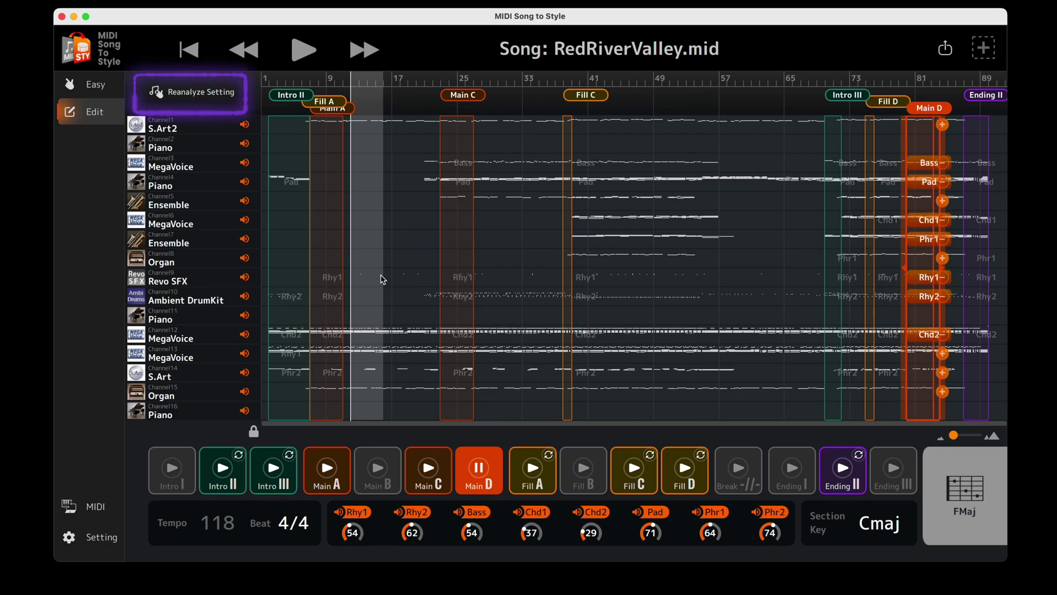
In Reanalyze Setting, tick Ch.14 as a melody part, then reanalyze the song, accepting lost edits
left_click(195, 95)
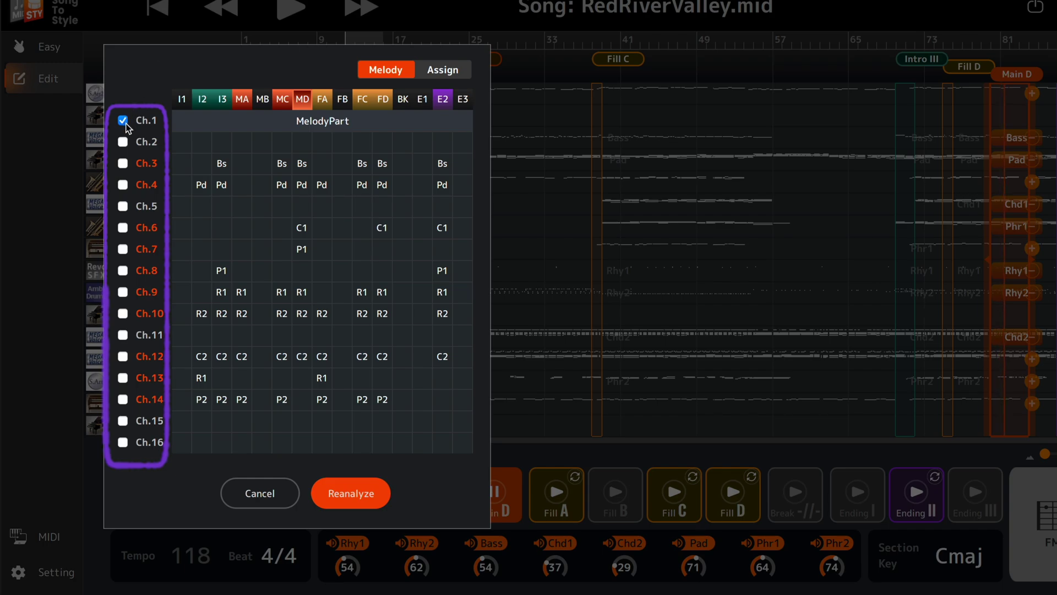
left_click(123, 399)
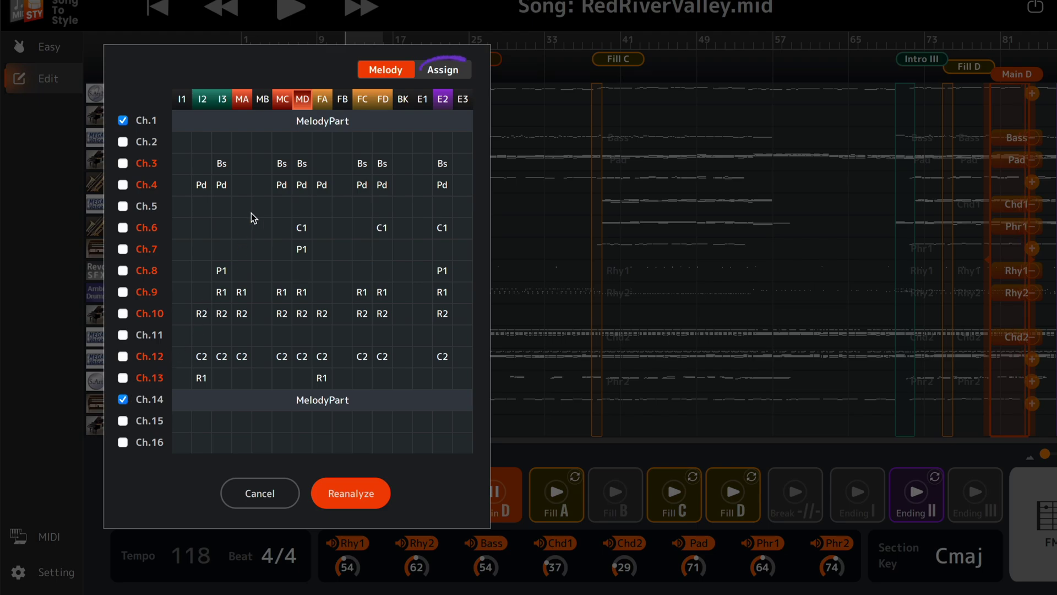
left_click(437, 71)
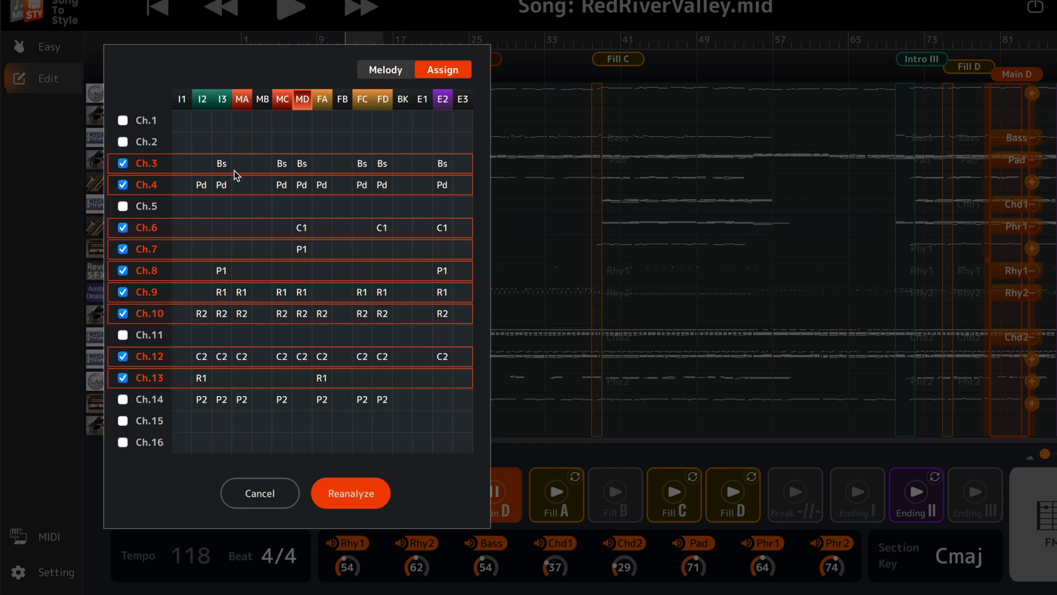
left_click(352, 494)
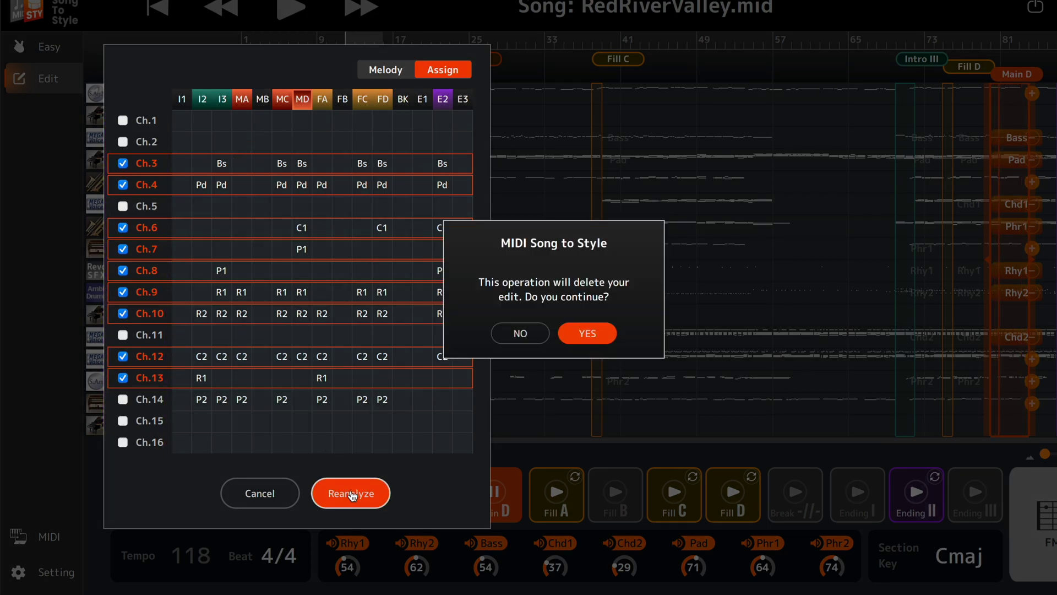
left_click(573, 332)
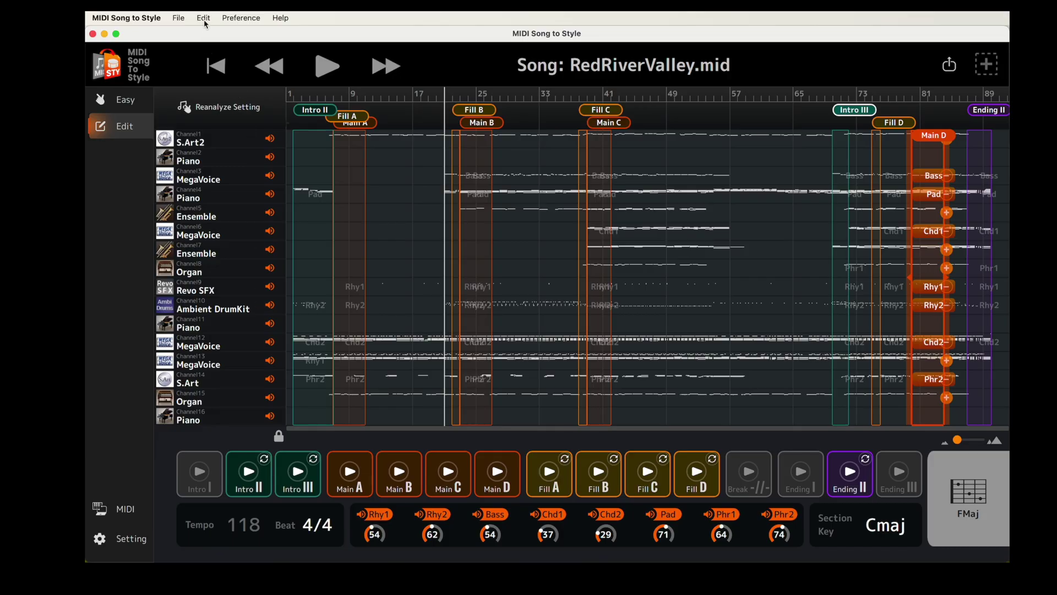
Showing voices by name, set Ch.1's voice to Clarinet and Ch.10's drum kit to PopKit
left_click(204, 22)
left_click(209, 68)
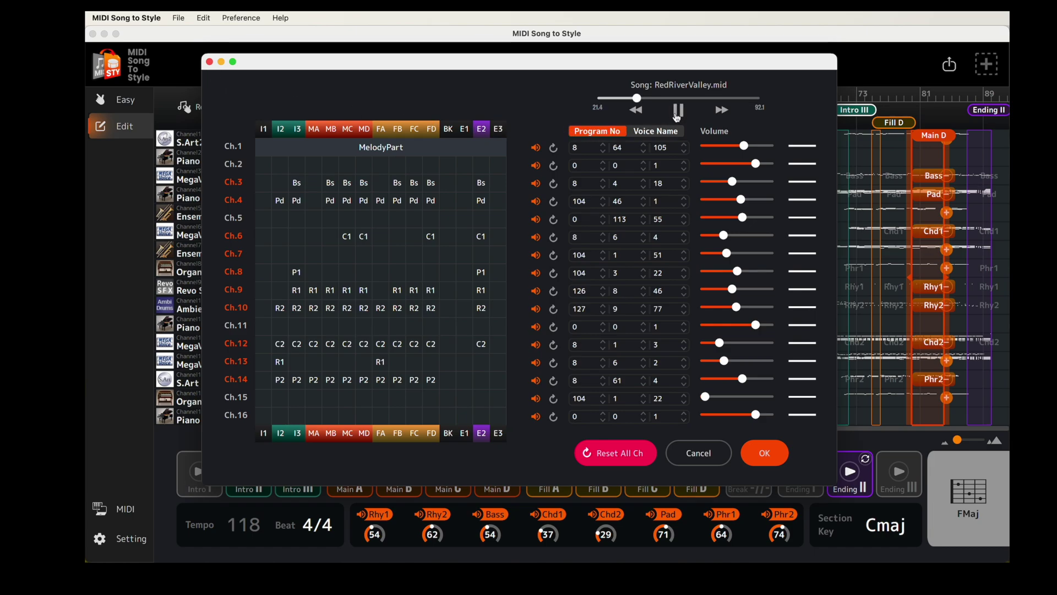
left_click(656, 133)
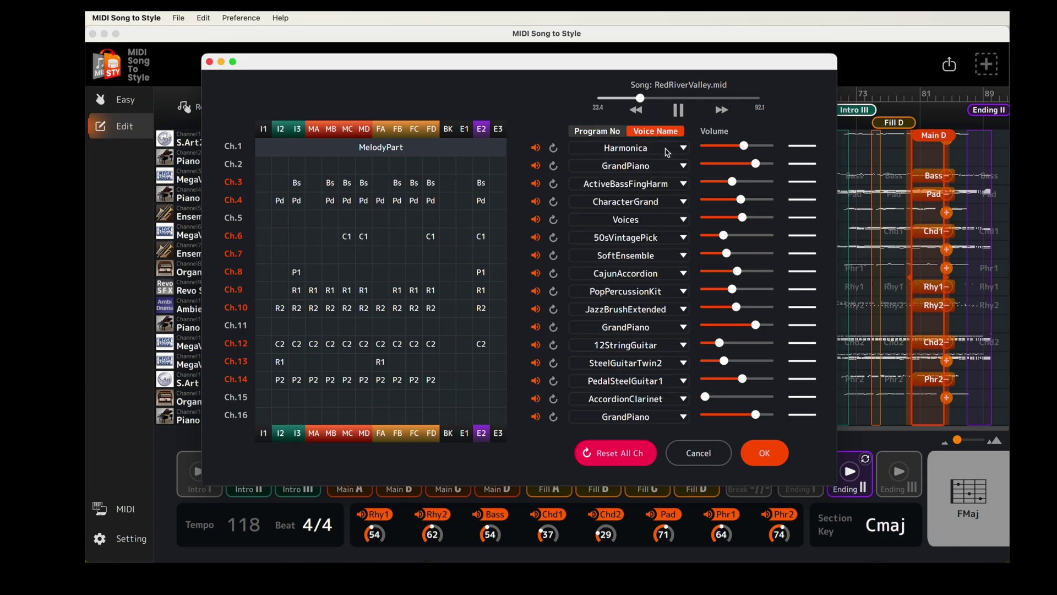
left_click(667, 152)
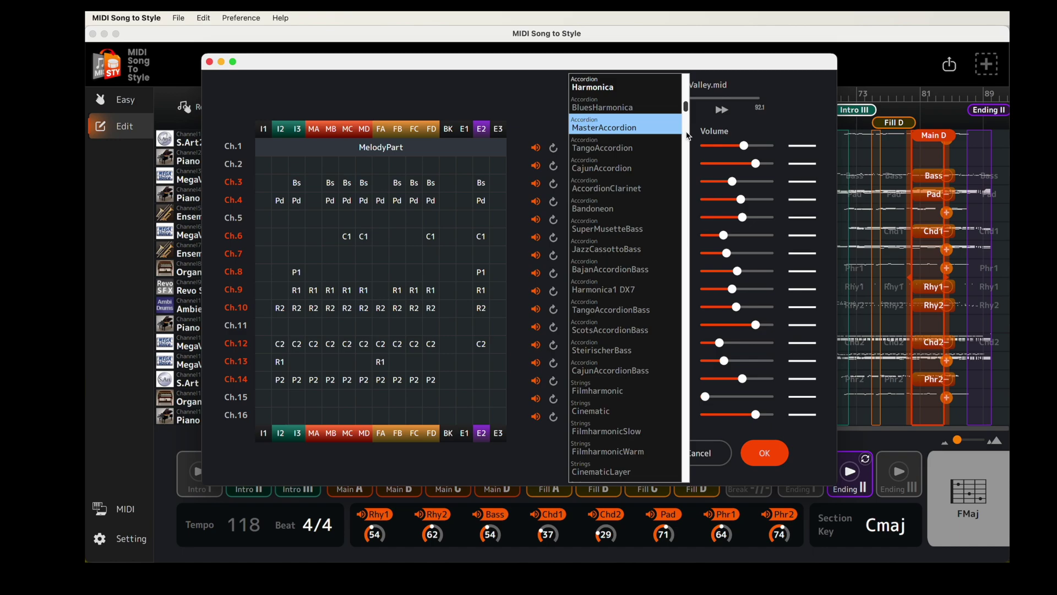
scroll(687, 135, "down", 10)
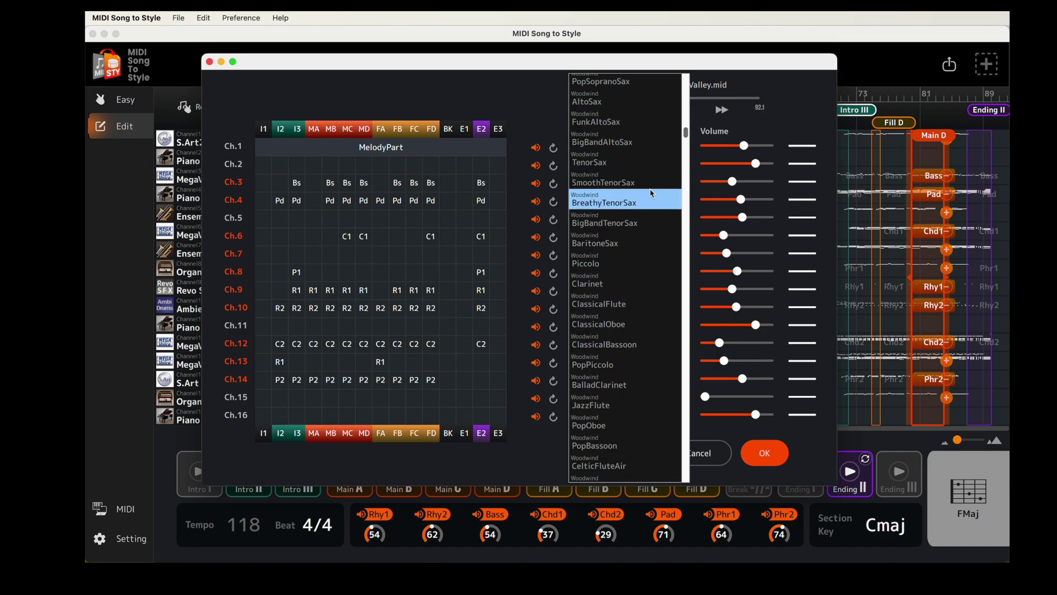
left_click(617, 283)
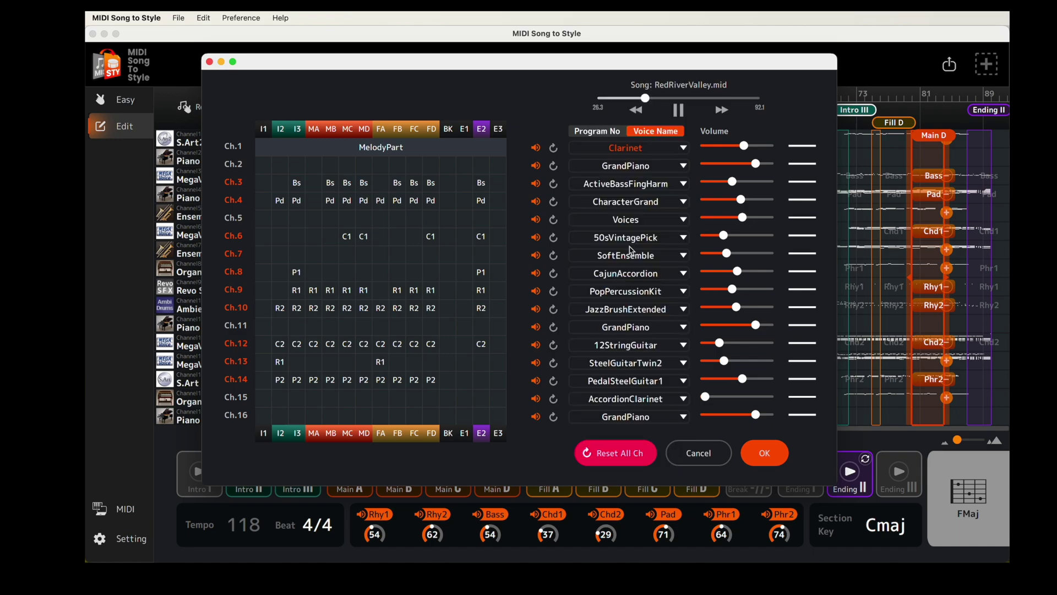
left_click(648, 315)
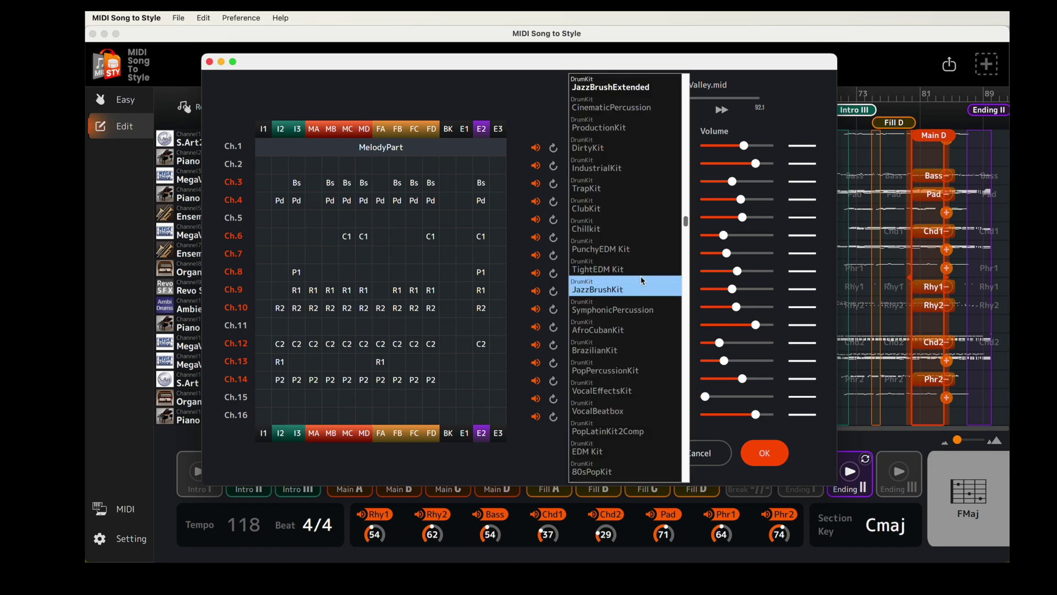
scroll(632, 234, "up", 5)
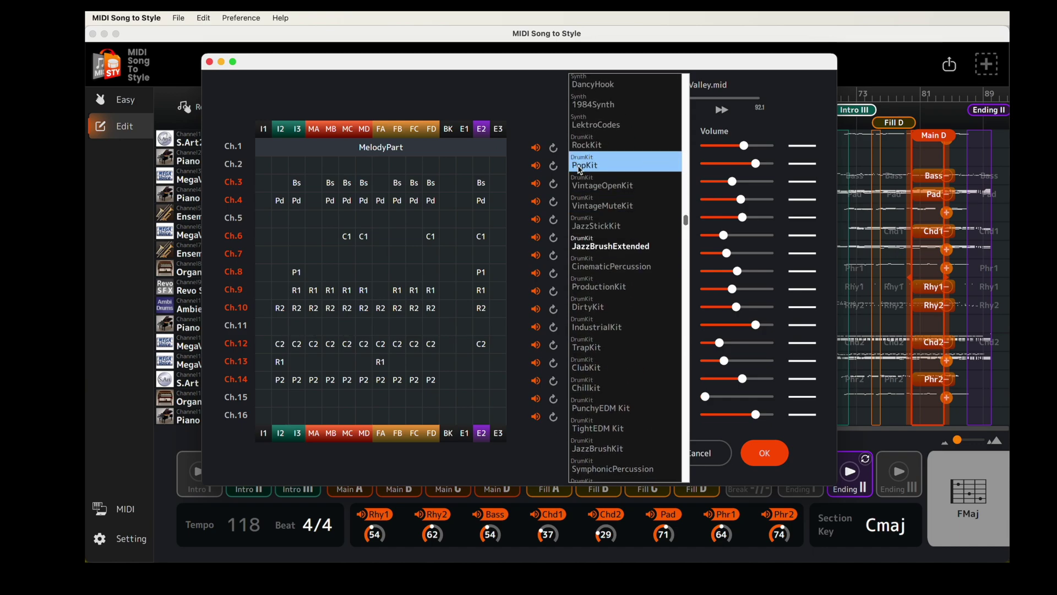
left_click(580, 168)
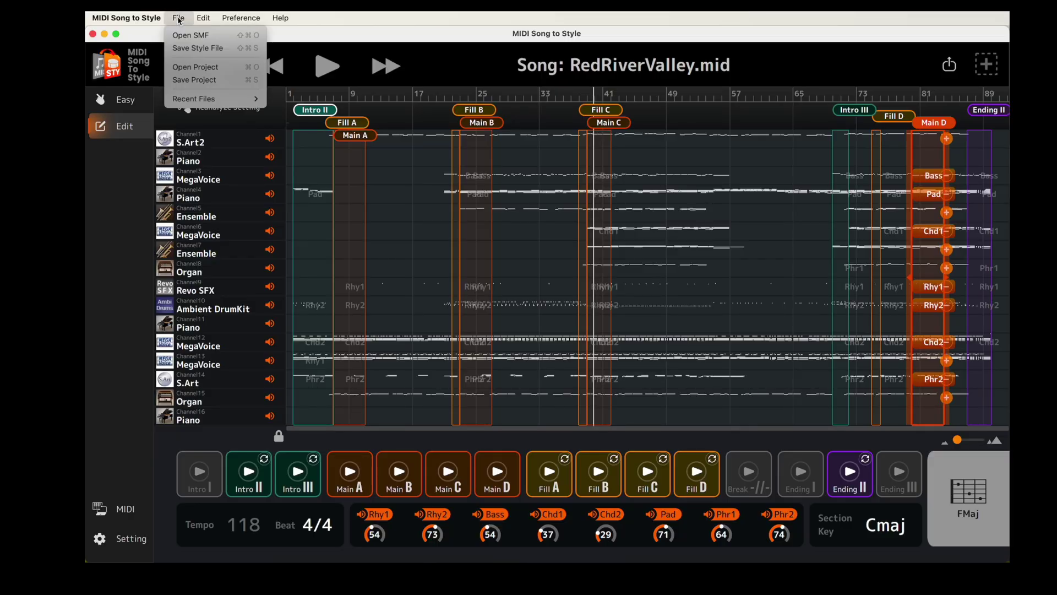
Save the project as RedRiverValley in 02_MIDI File, then reopen a saved project
left_click(186, 80)
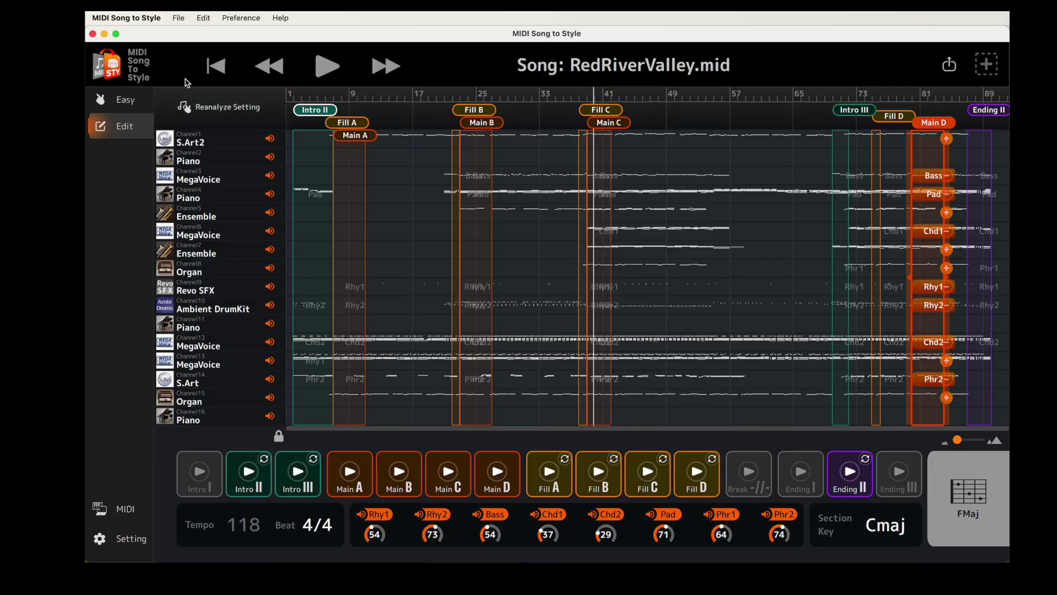
type("RedRiv")
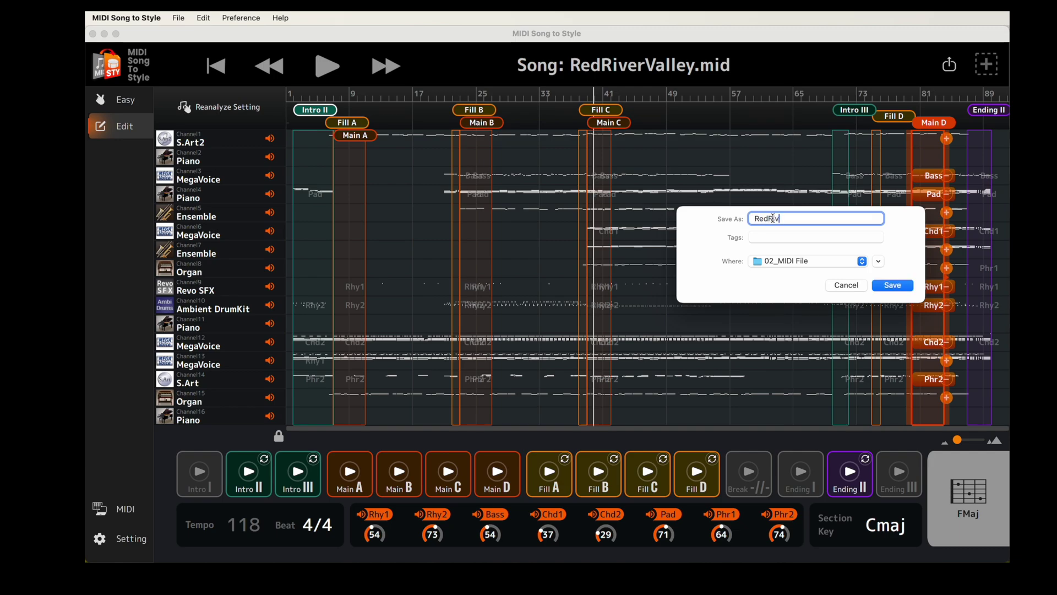
type("erValley")
left_click(902, 286)
left_click(548, 338)
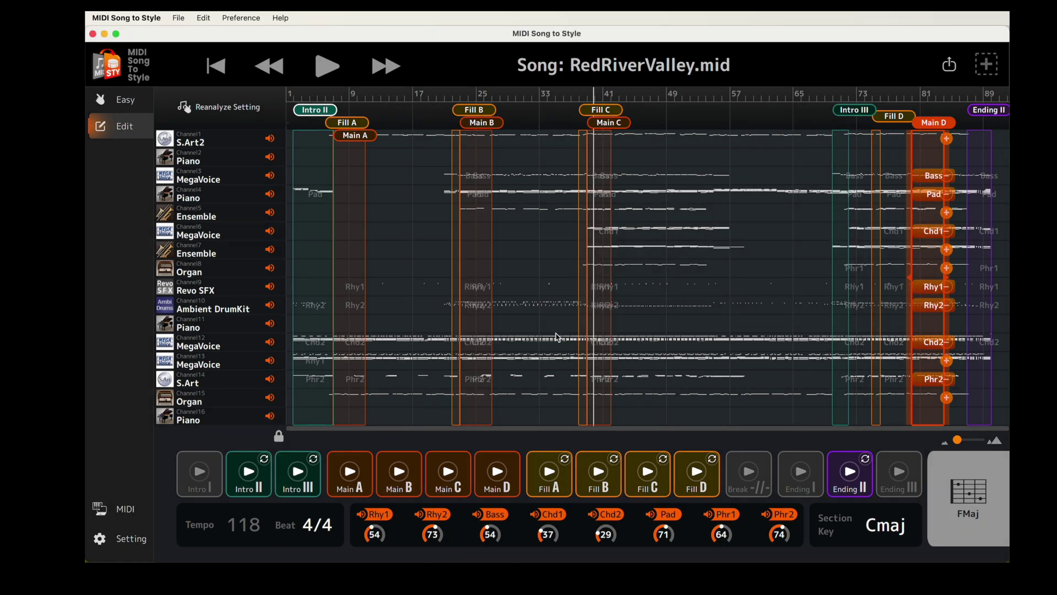
left_click(181, 16)
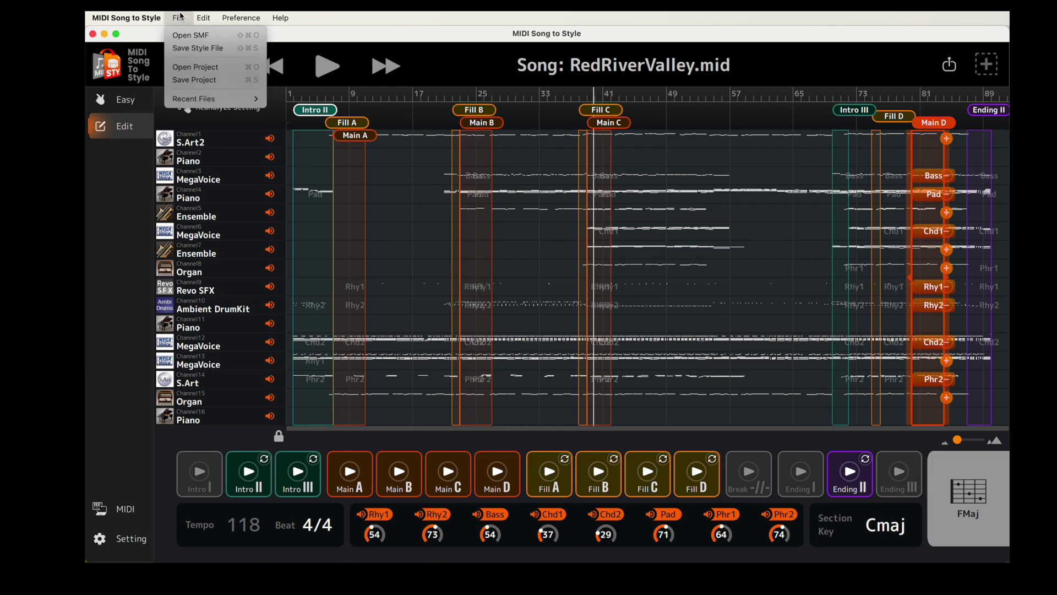
left_click(230, 68)
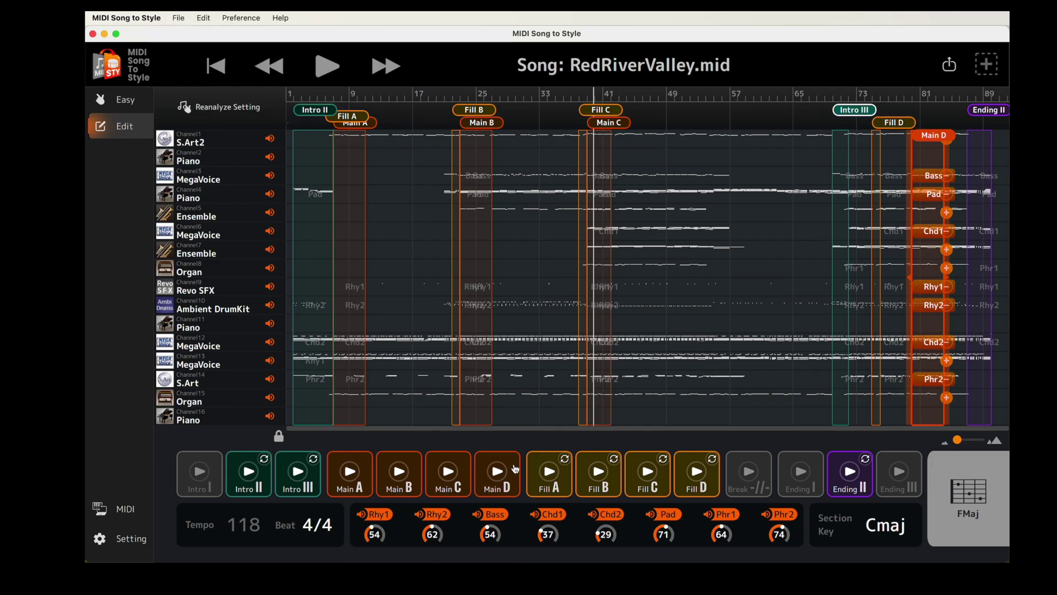
Play Main D, set the Rhy2 part volume to 73, then stop playback
left_click(499, 472)
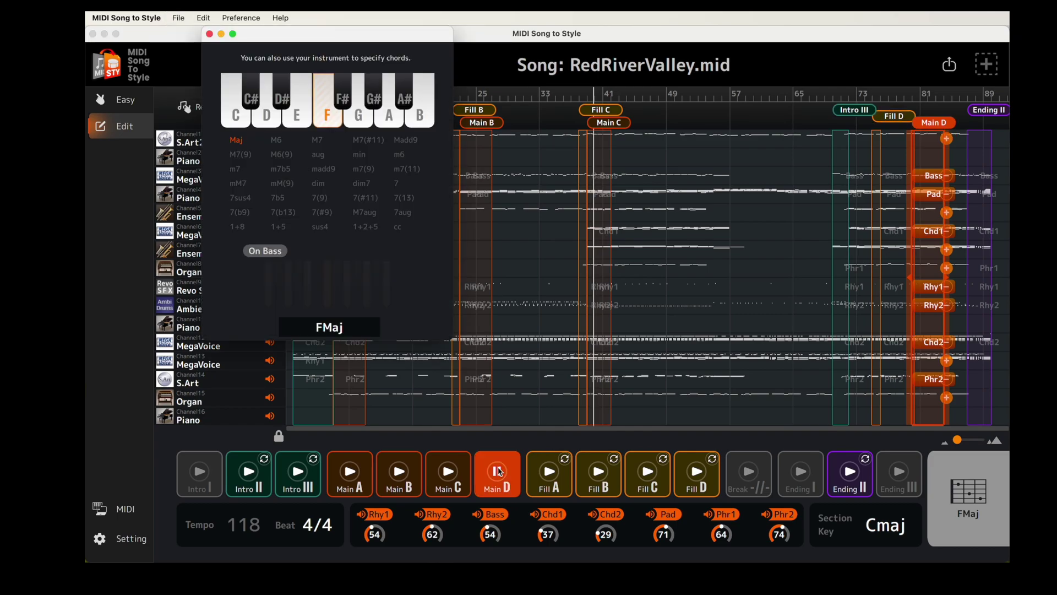
left_click(433, 530)
mouse_move(433, 530)
left_mouse_down()
mouse_move(425, 544)
mouse_move(436, 532)
left_mouse_up()
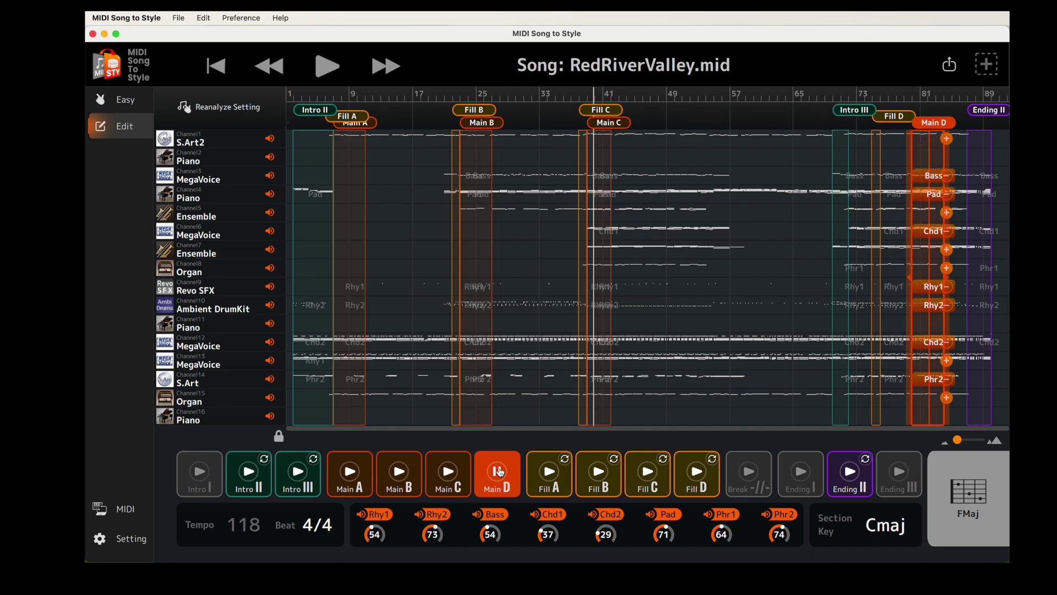
left_click(499, 471)
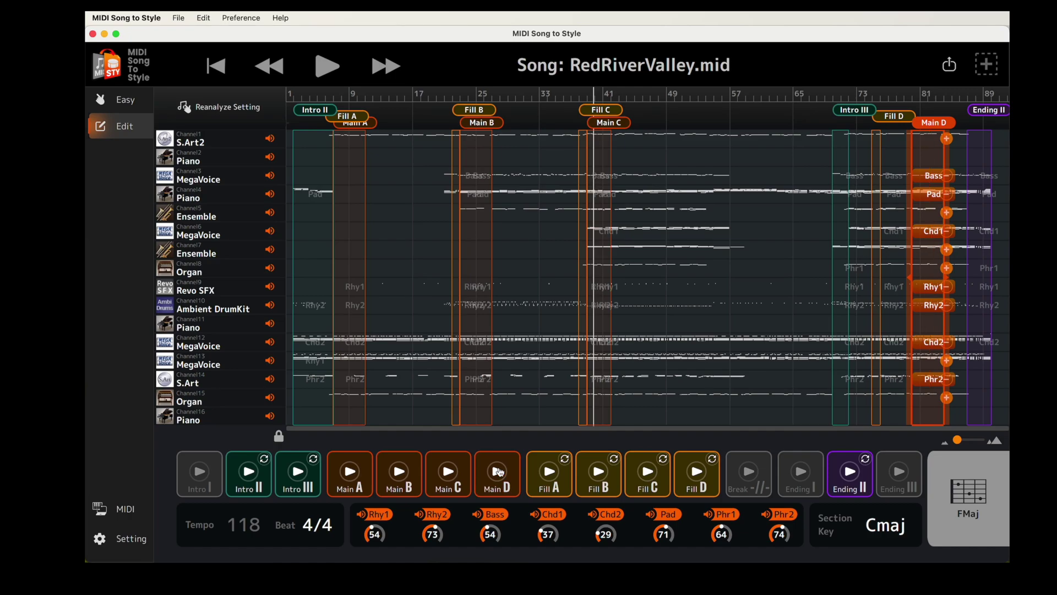
Choose Save to Instrument and start typing the style file name 'Red' in place of the placeholder
left_click(950, 64)
left_click(920, 263)
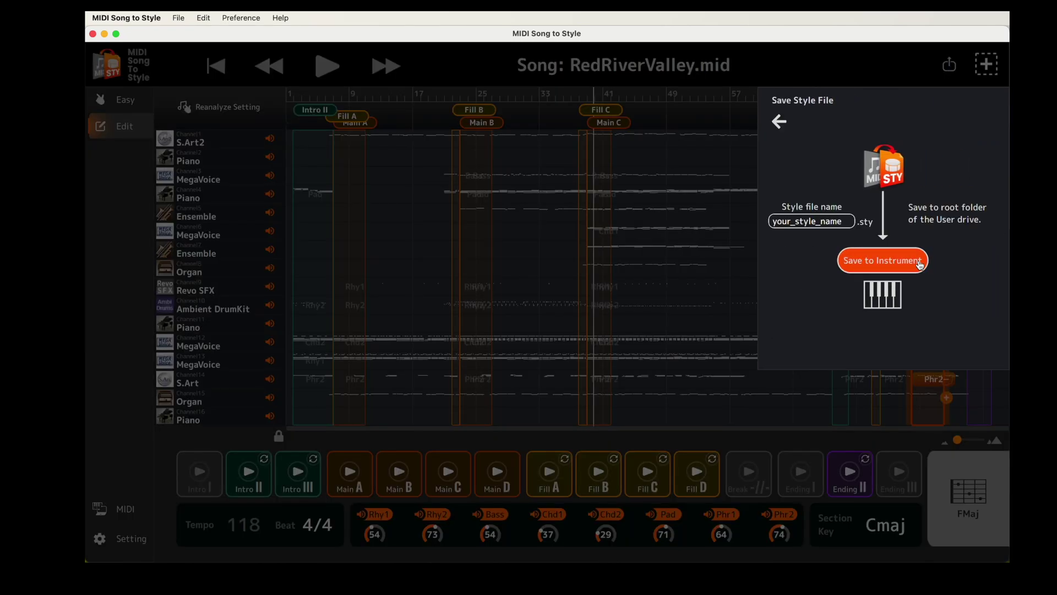
double_click(839, 219)
type("RedRiverValley")
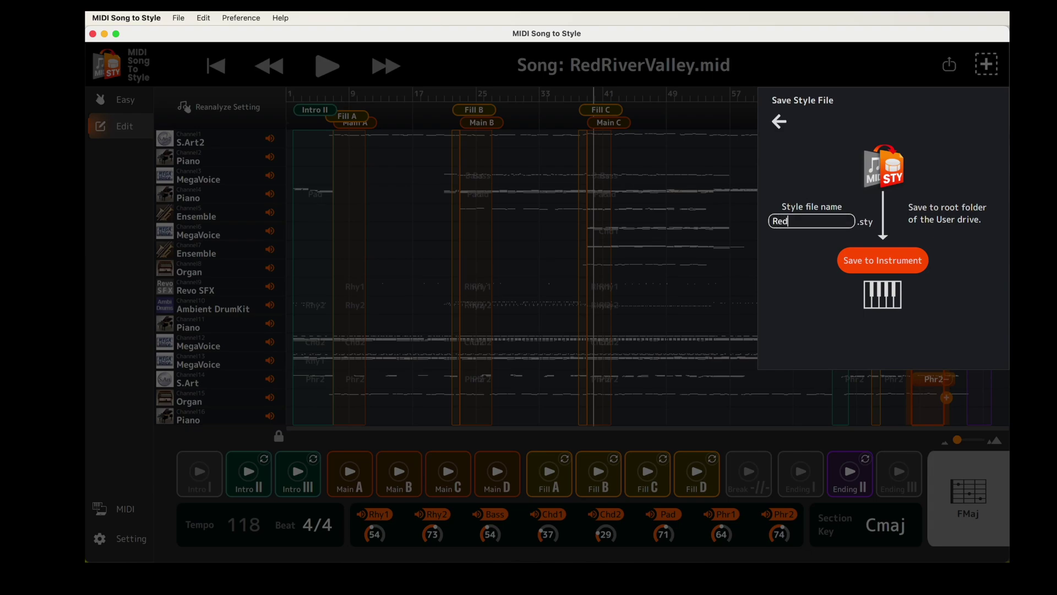